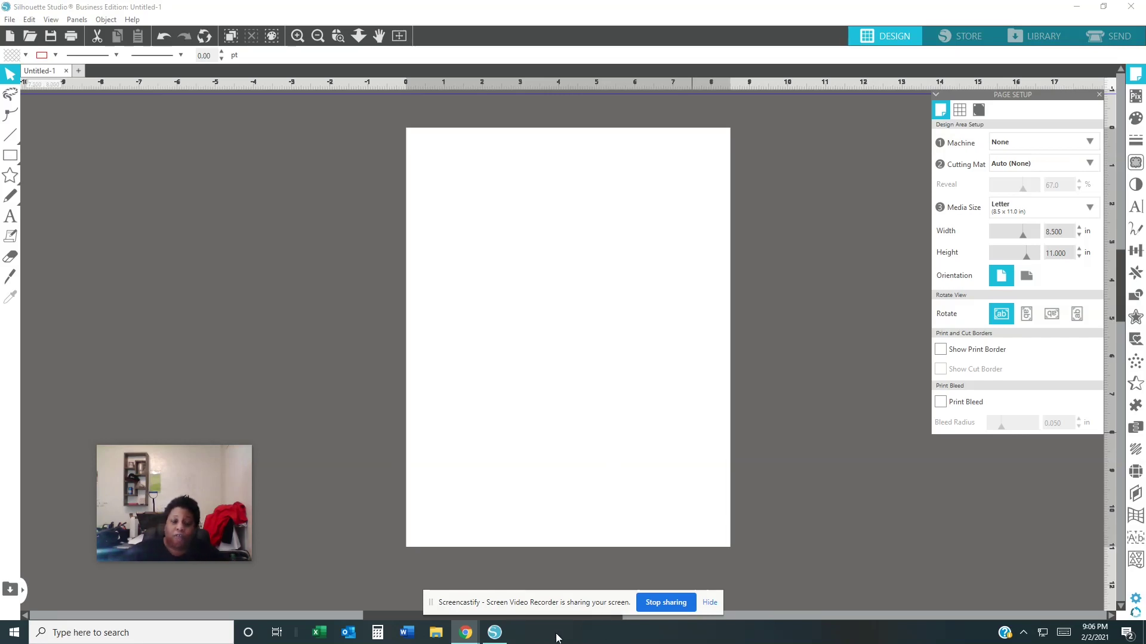
Bring the blank Letter 8.5 × 11 in portrait Silhouette Studio page to the front
left_click(491, 633)
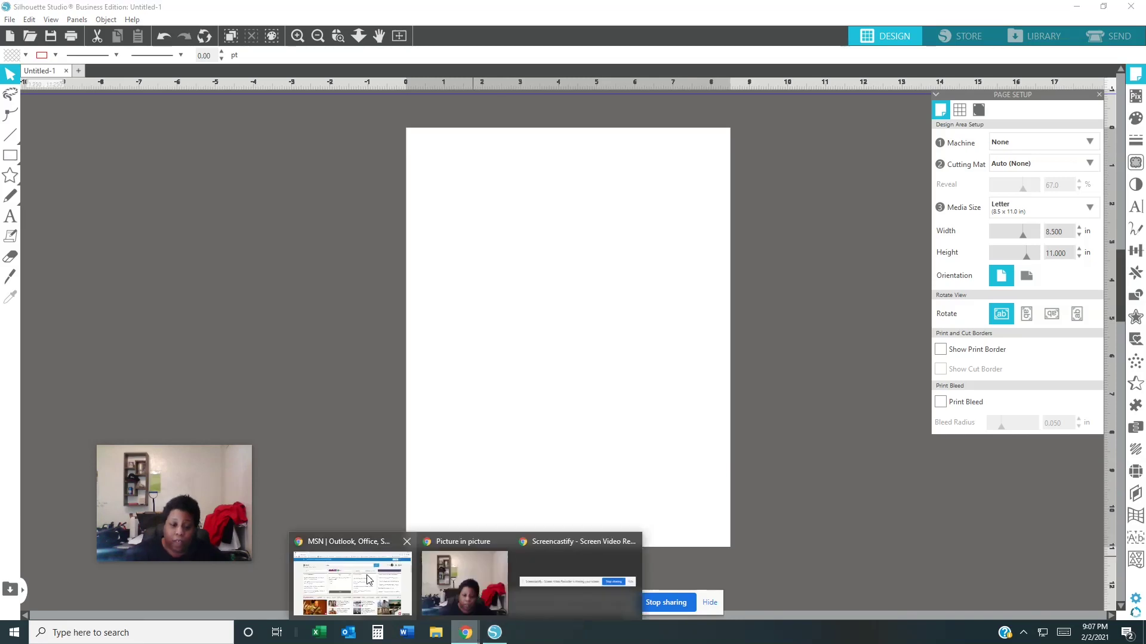
Replace 'usher' in the MSN search box with 'gamecock logo png' and run the search
left_click(352, 573)
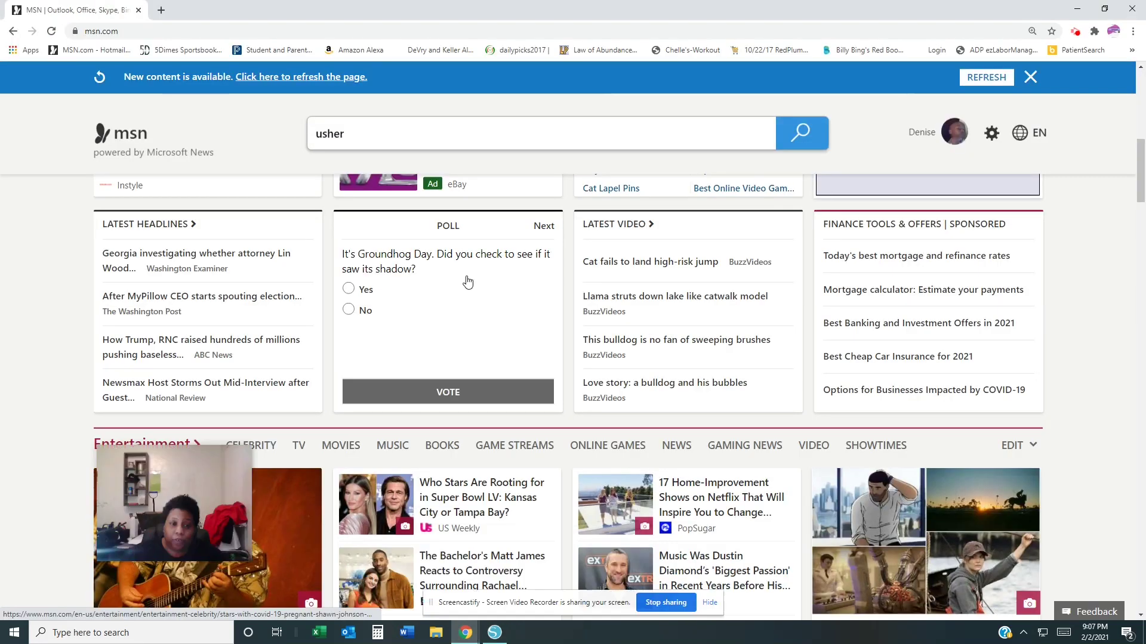
double_click(345, 136)
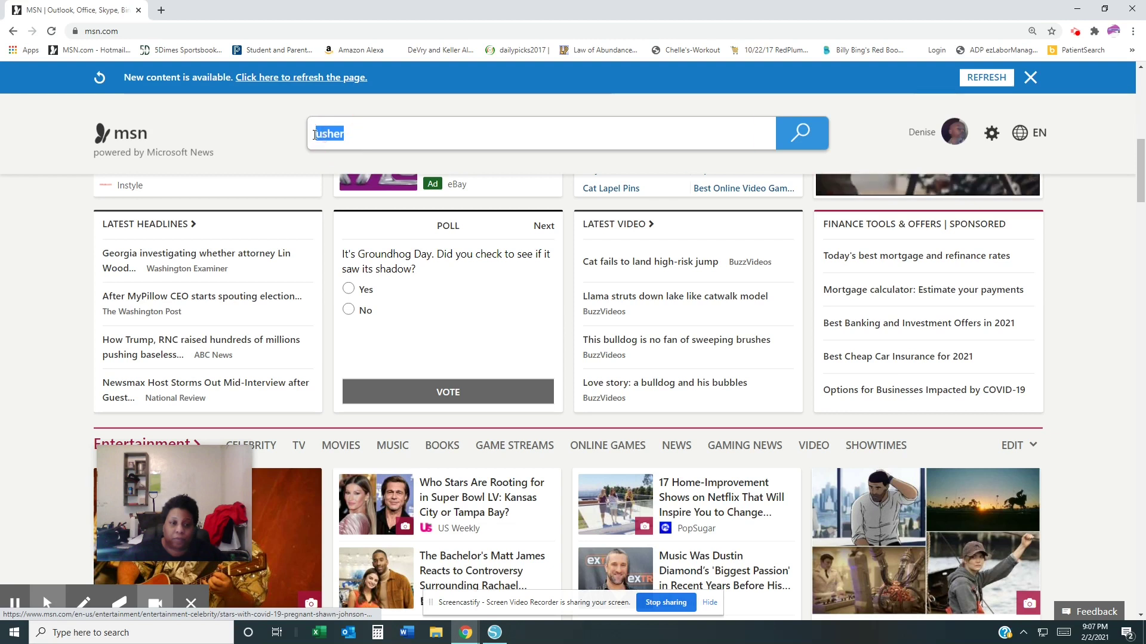
left_click(323, 135)
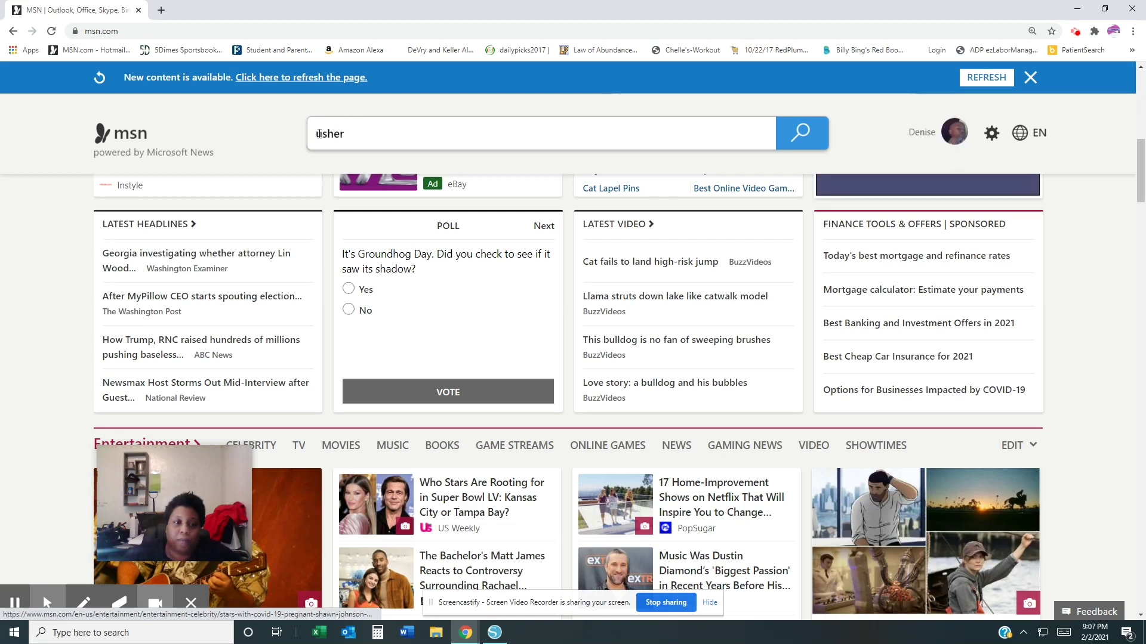
double_click(316, 135)
left_click(317, 132)
left_click(339, 129)
key("BackSpace")
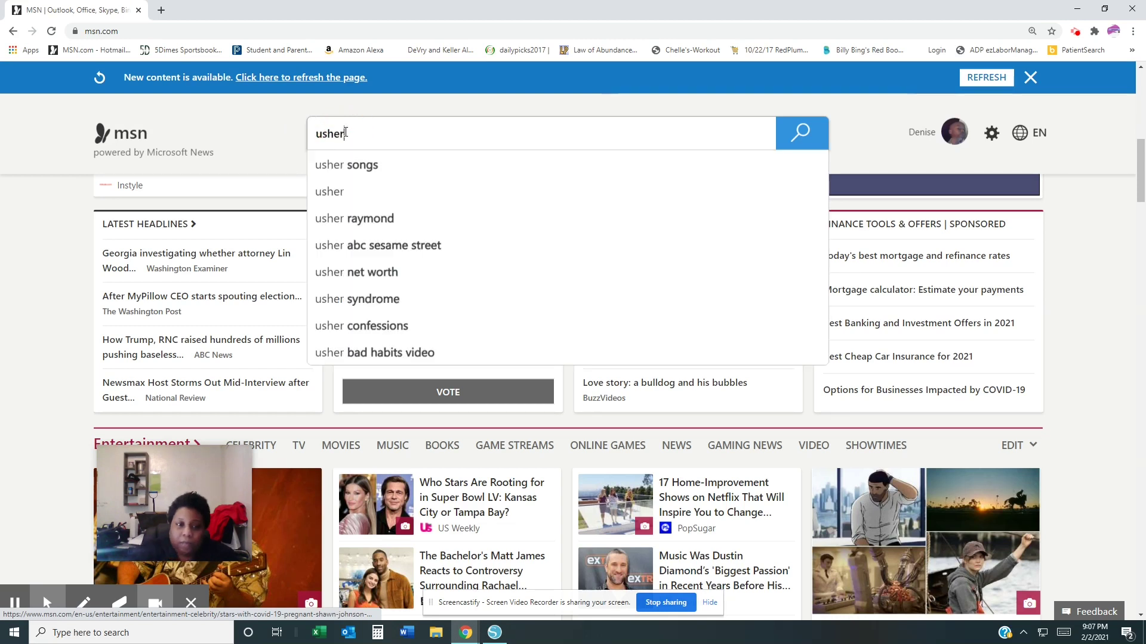
key("BackSpace")
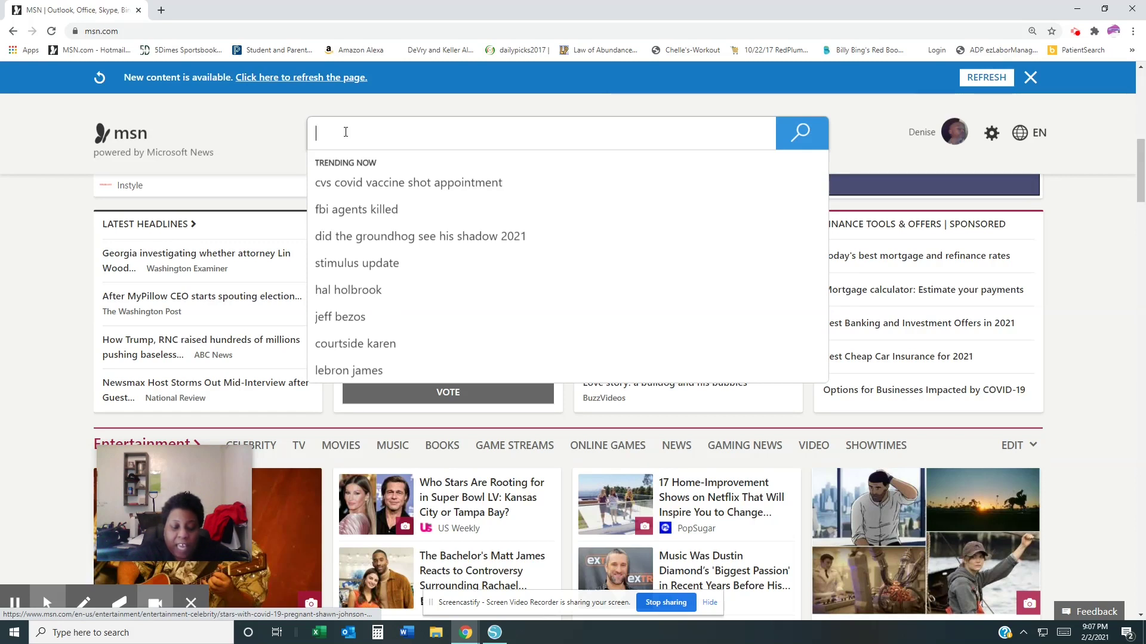
type("game")
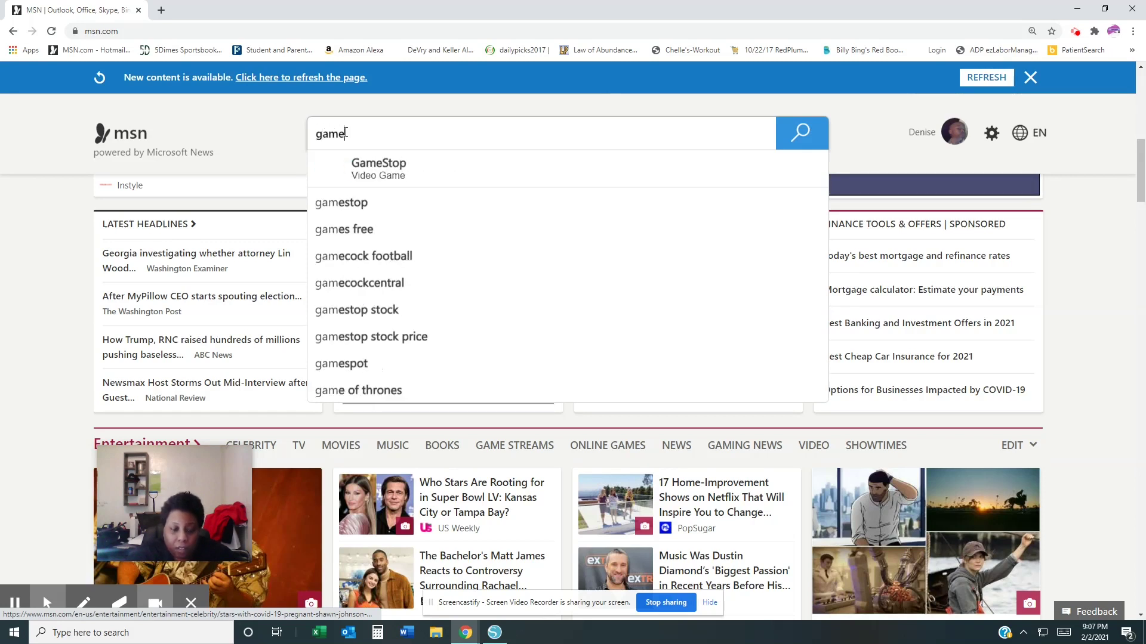
type("cock")
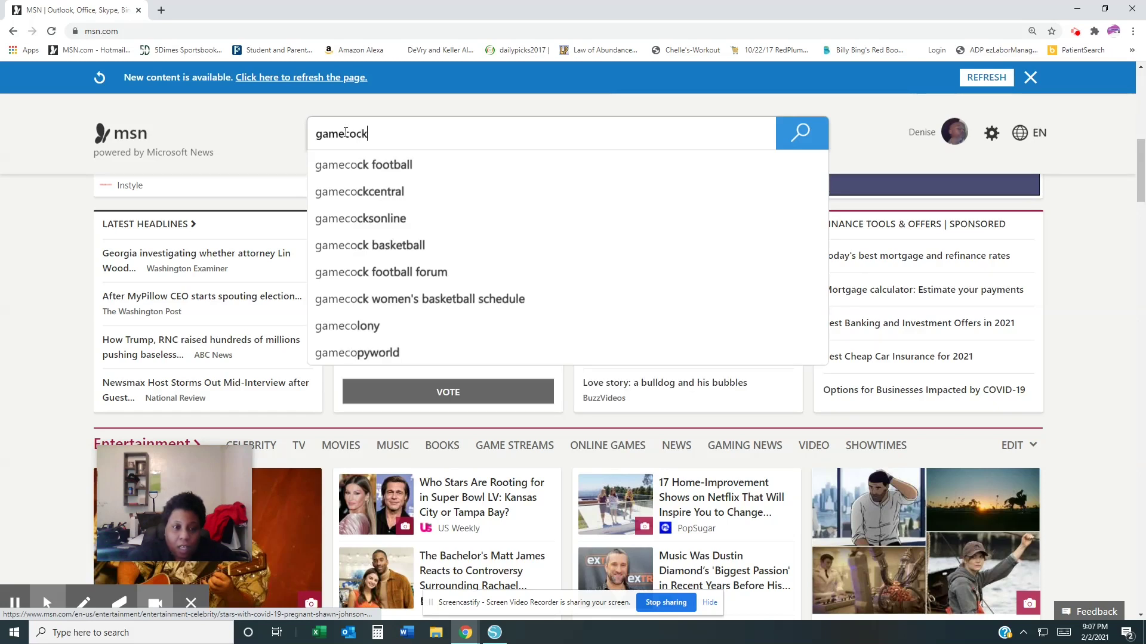
type(" lo")
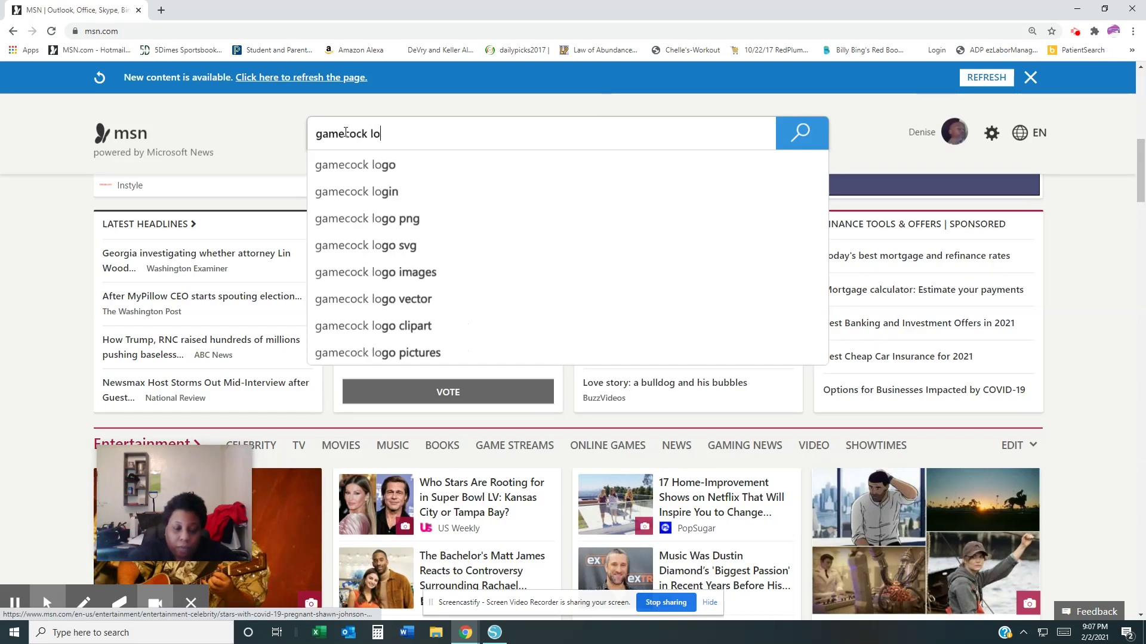
type("go")
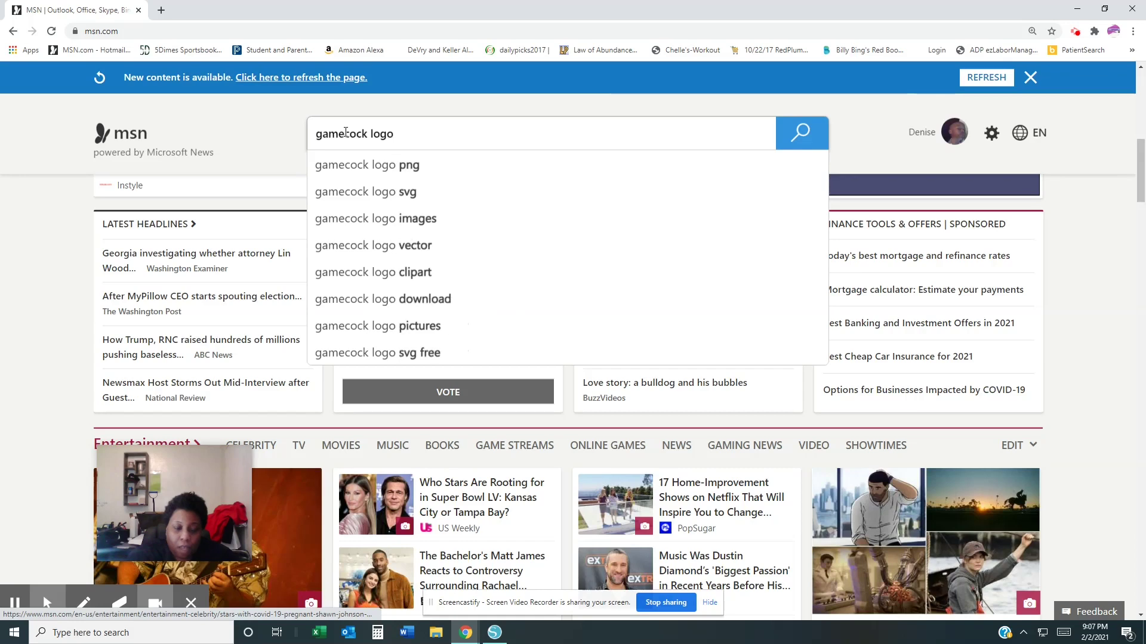
type(" png")
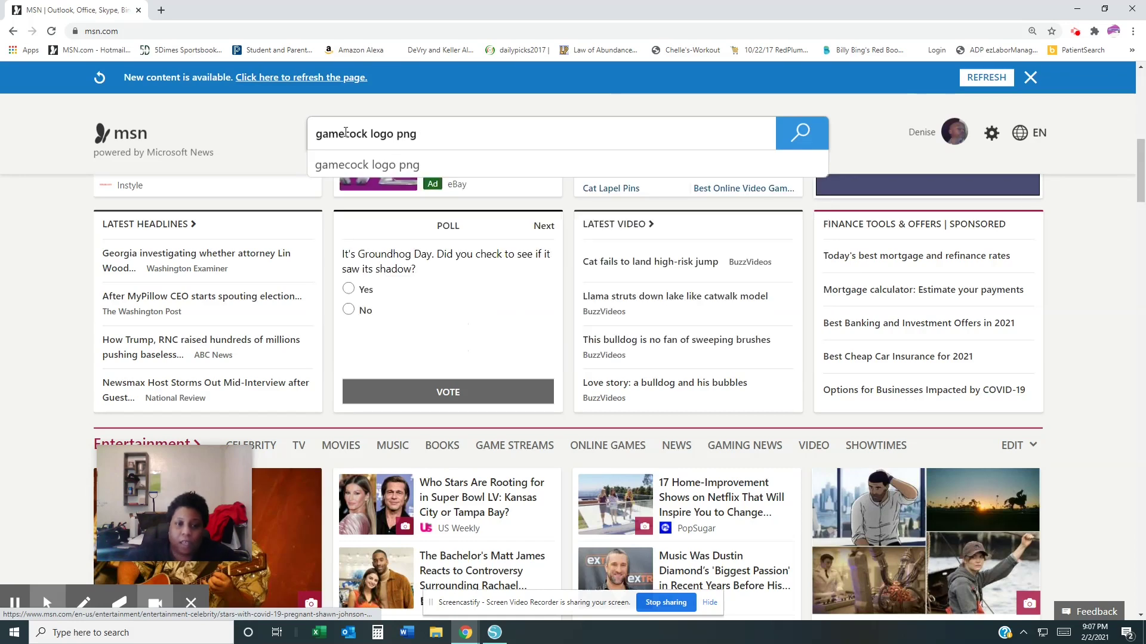
left_click(343, 166)
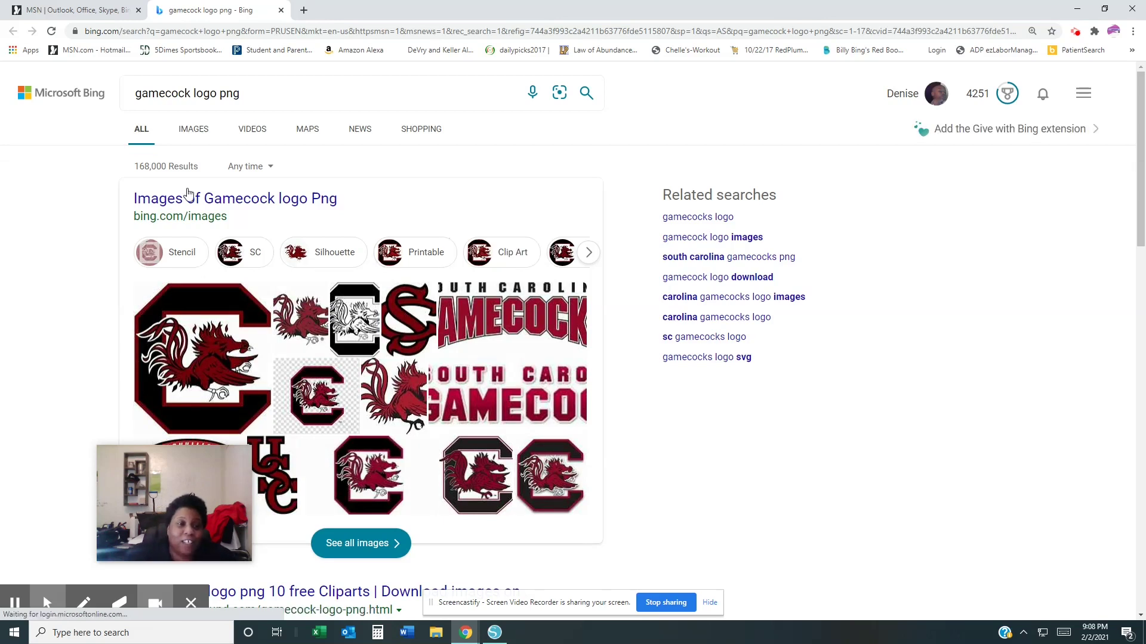
View the first Gamecocks logo large in Bing Images, then return to Silhouette Studio
left_click(203, 136)
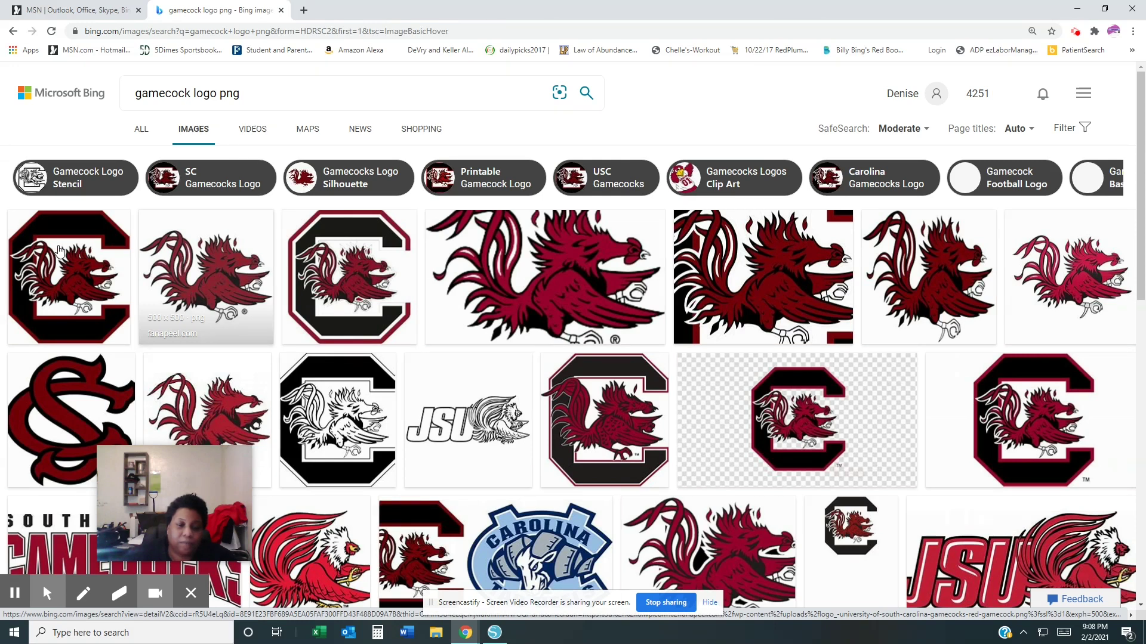
left_click(80, 276)
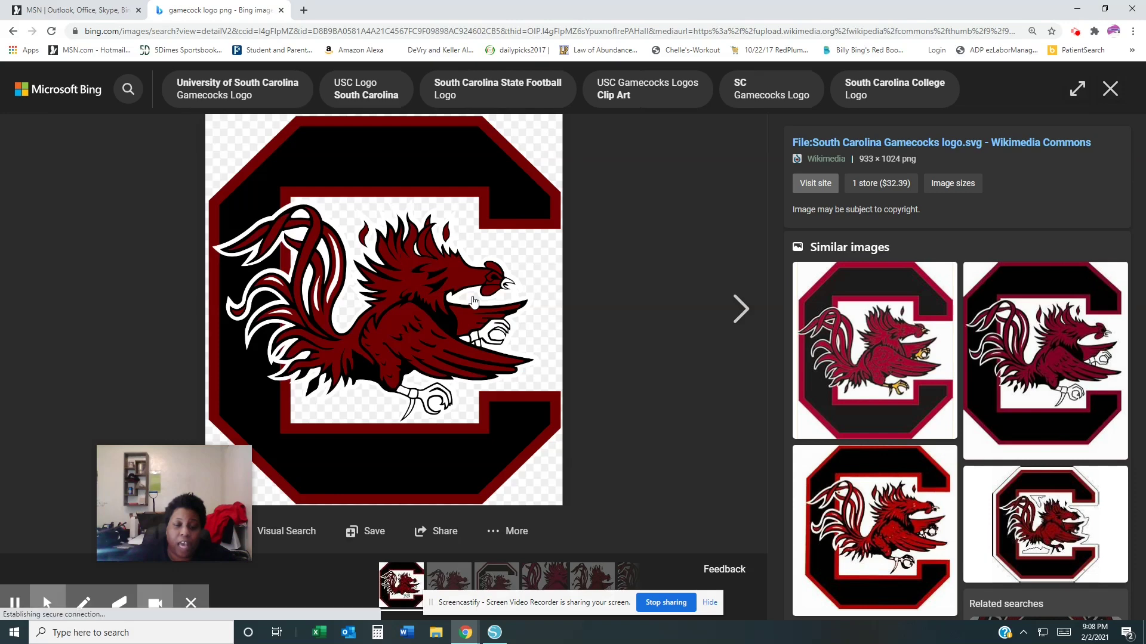
left_click(495, 632)
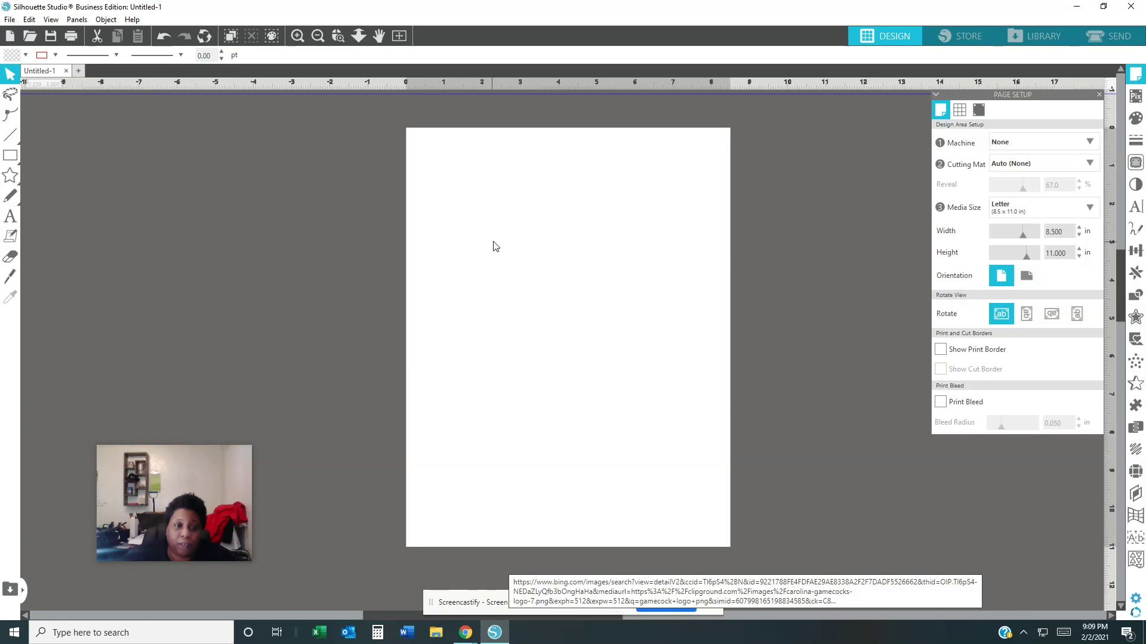
Show the Recovered Documents list of auto-saved Untitled .studio3 files via File > Open Recovered
left_click(11, 21)
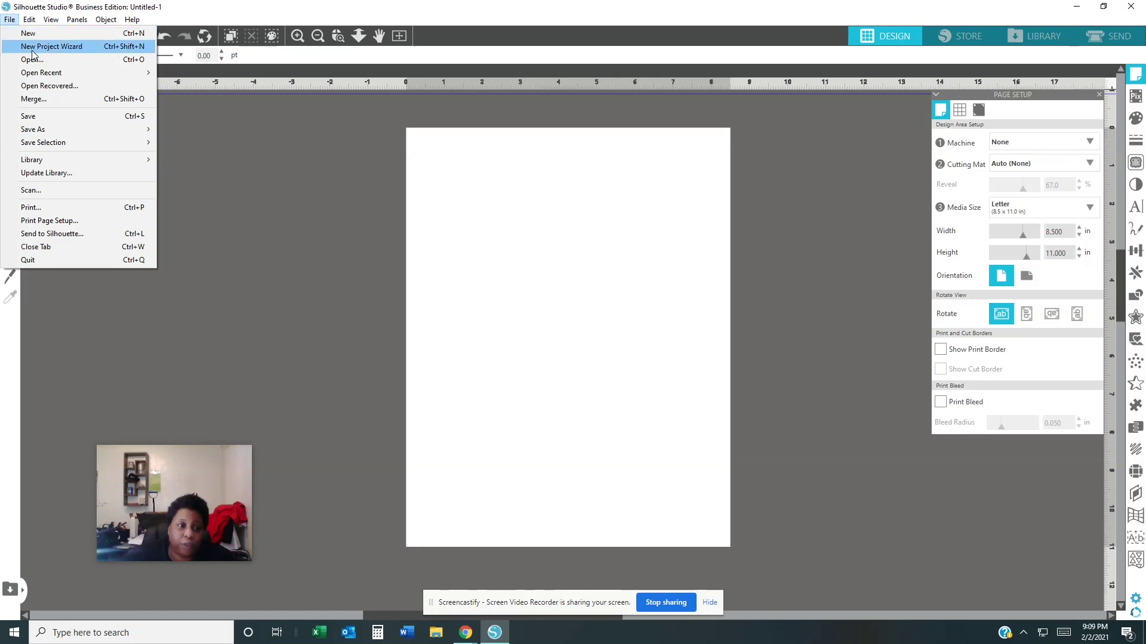
mouse_move(42, 73)
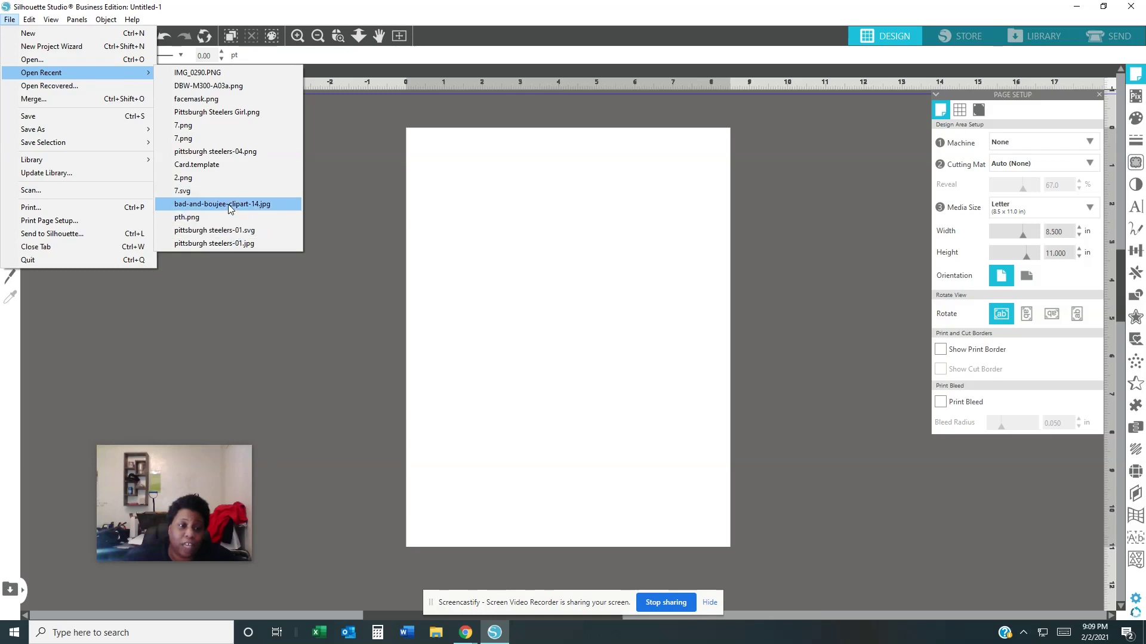
left_click(62, 85)
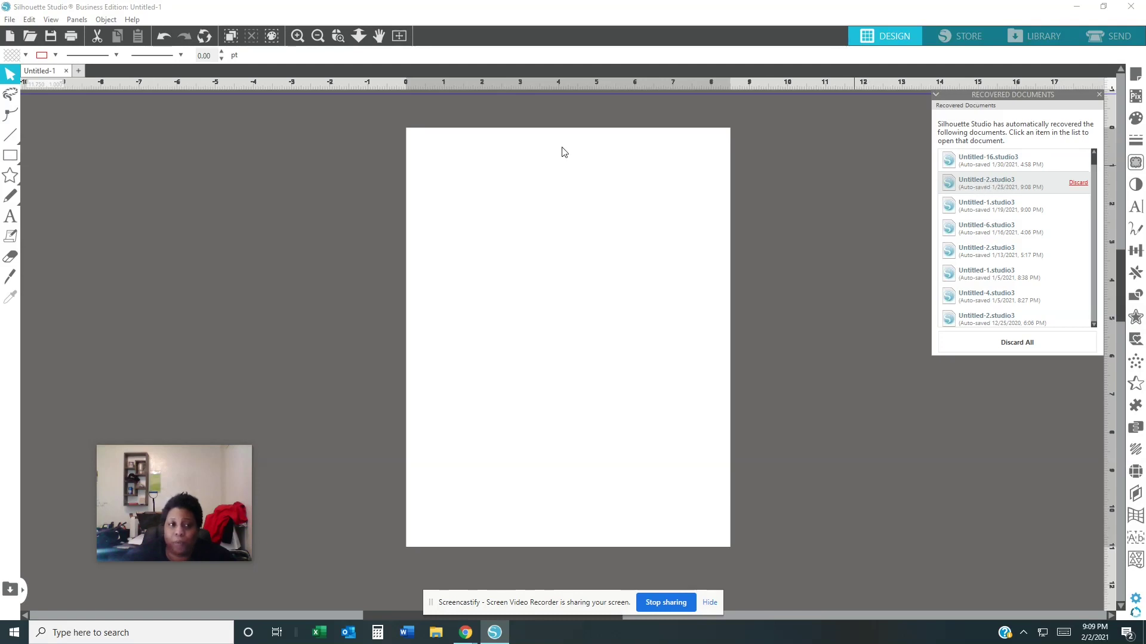
left_click(10, 19)
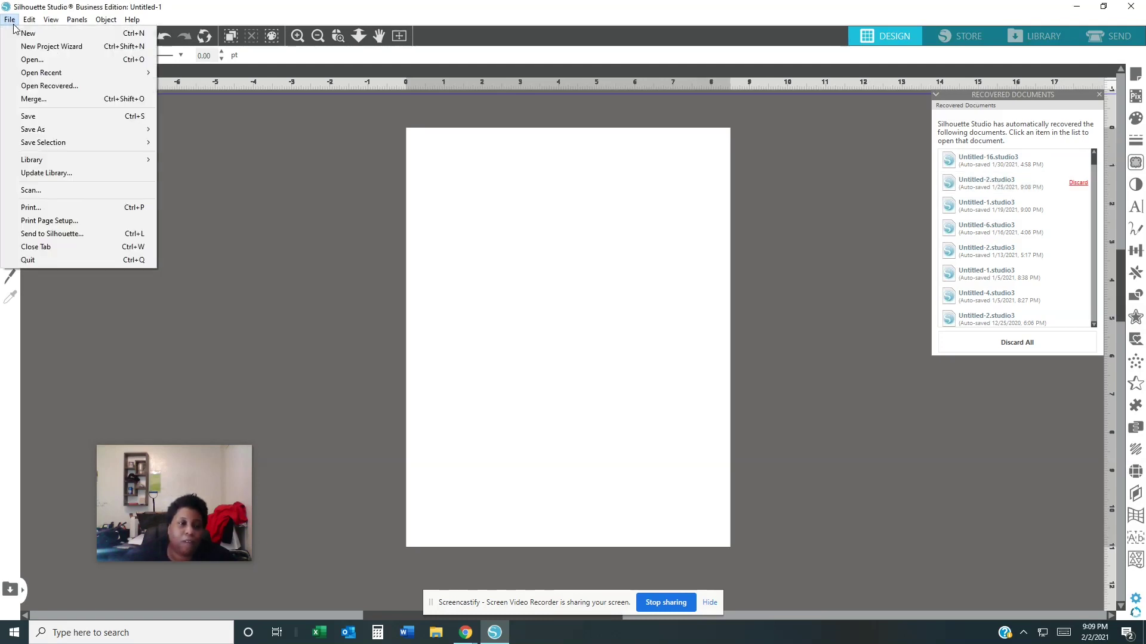
Merge the 'png (1)' Not Today Heifer cow image from Downloads onto the page
left_click(67, 98)
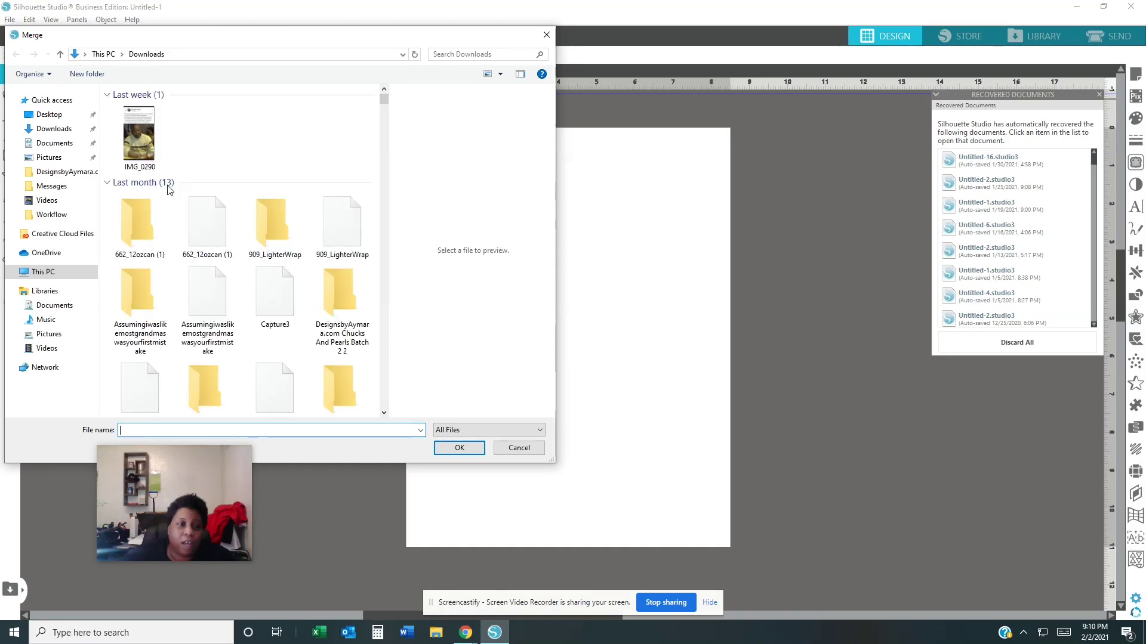
scroll(269, 179, "down", 5)
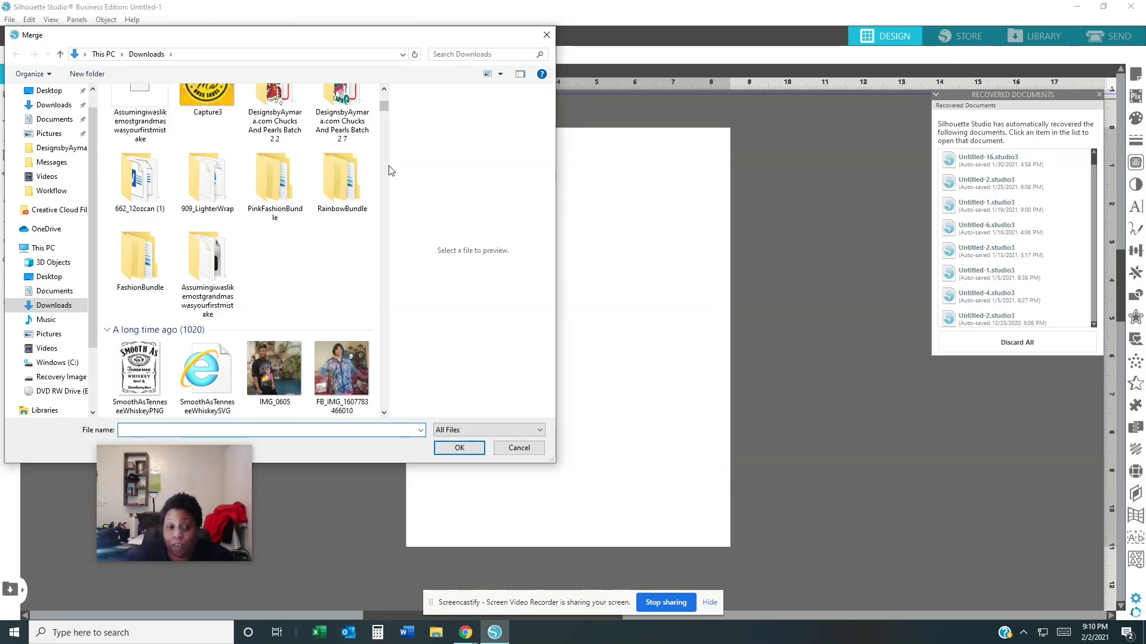
scroll(385, 179, "down", 3)
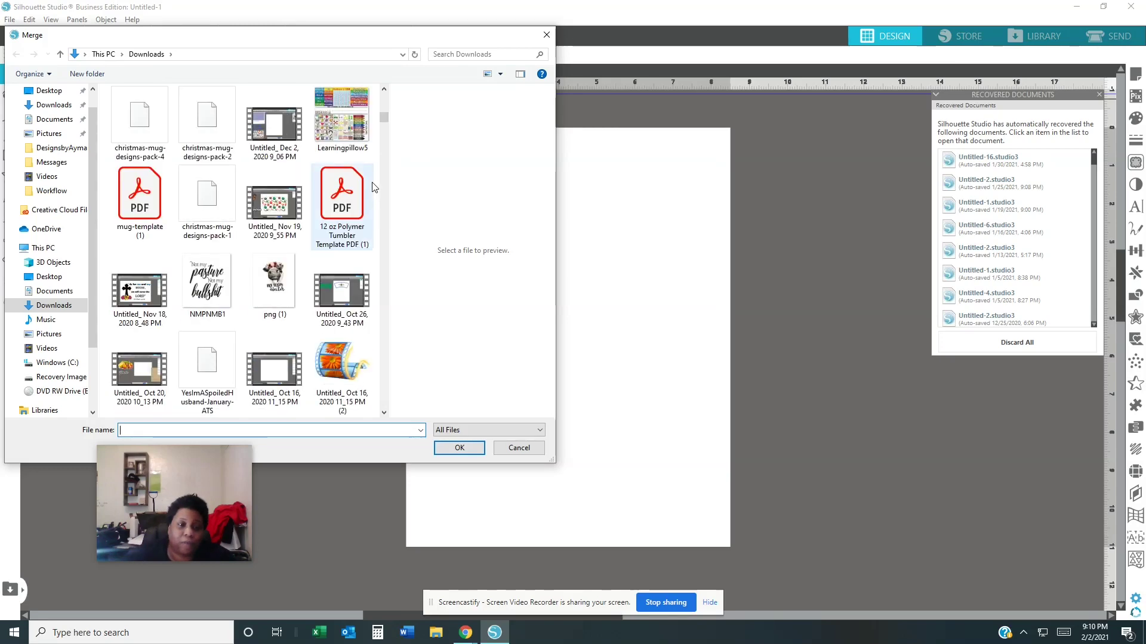
scroll(375, 185, "down", 3)
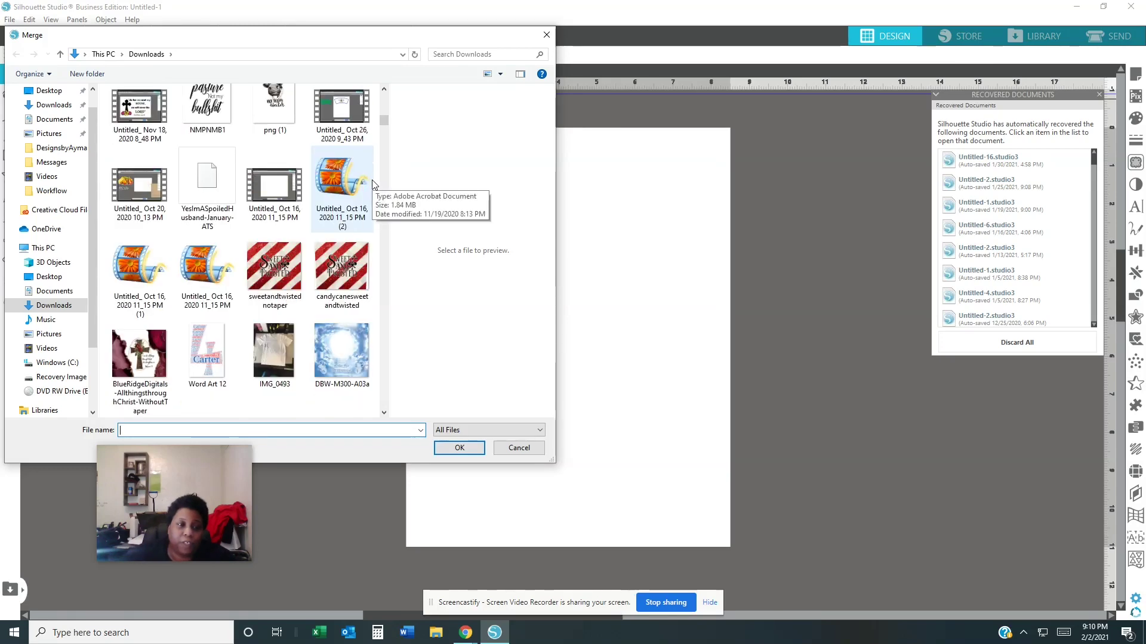
scroll(374, 184, "up", 3)
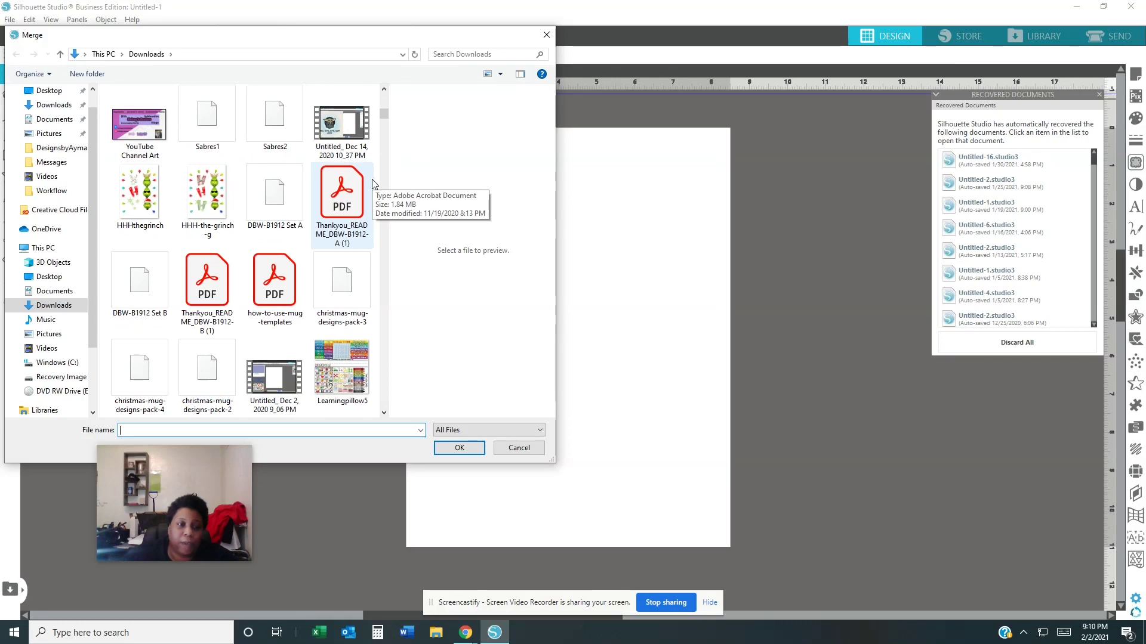
scroll(360, 180, "down", 3)
scroll(356, 178, "up", 3)
scroll(354, 178, "down", 10)
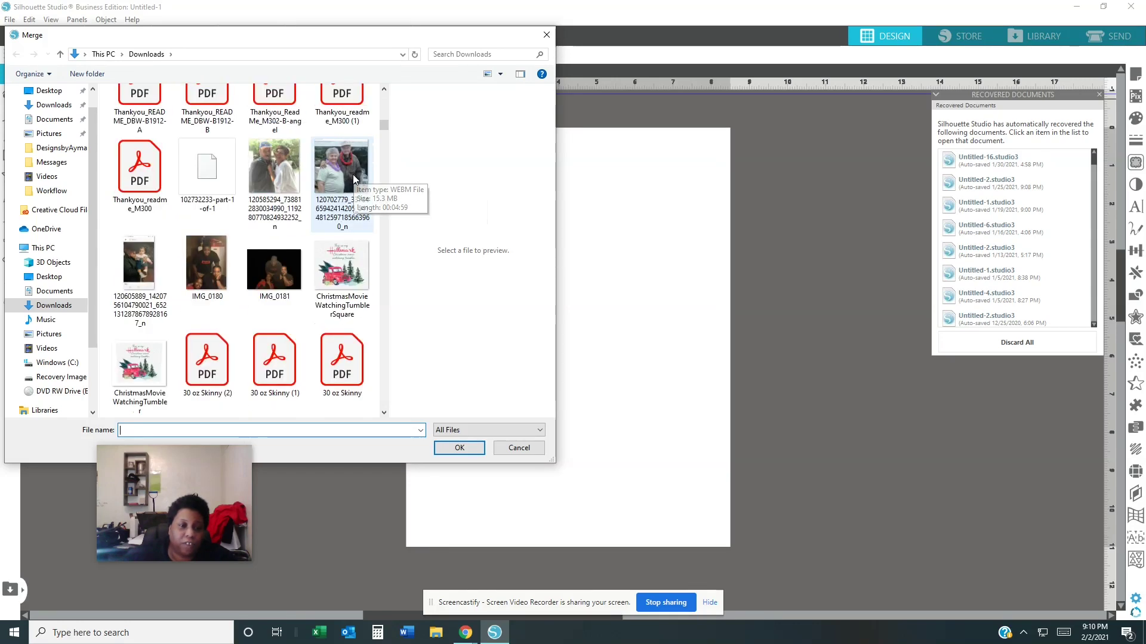
scroll(352, 174, "up", 5)
scroll(352, 176, "up", 3)
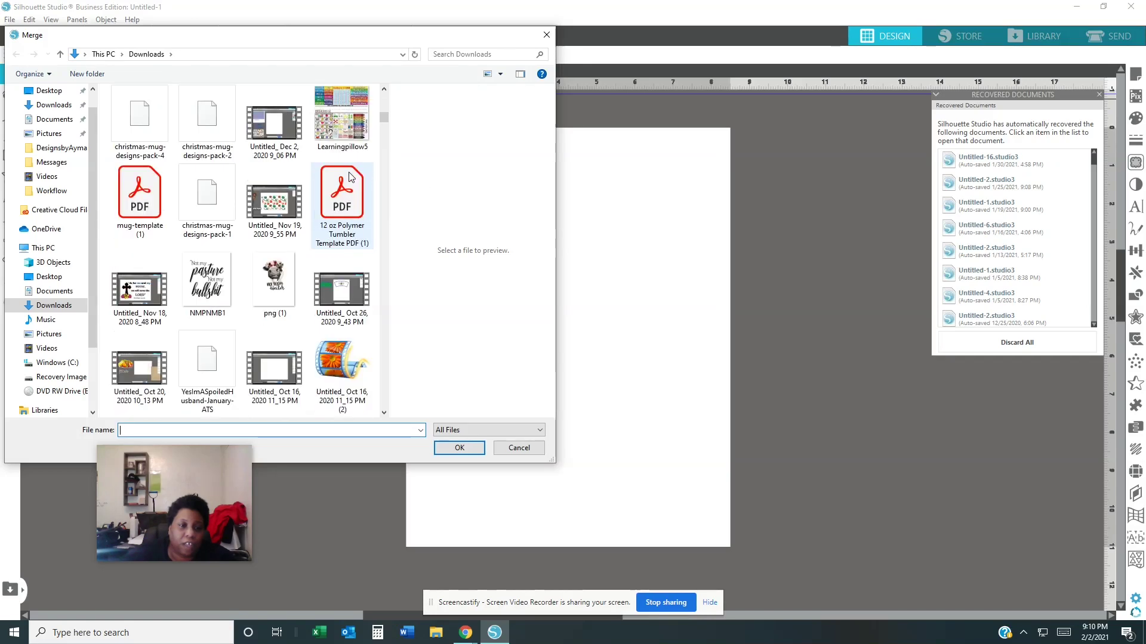
left_click(274, 281)
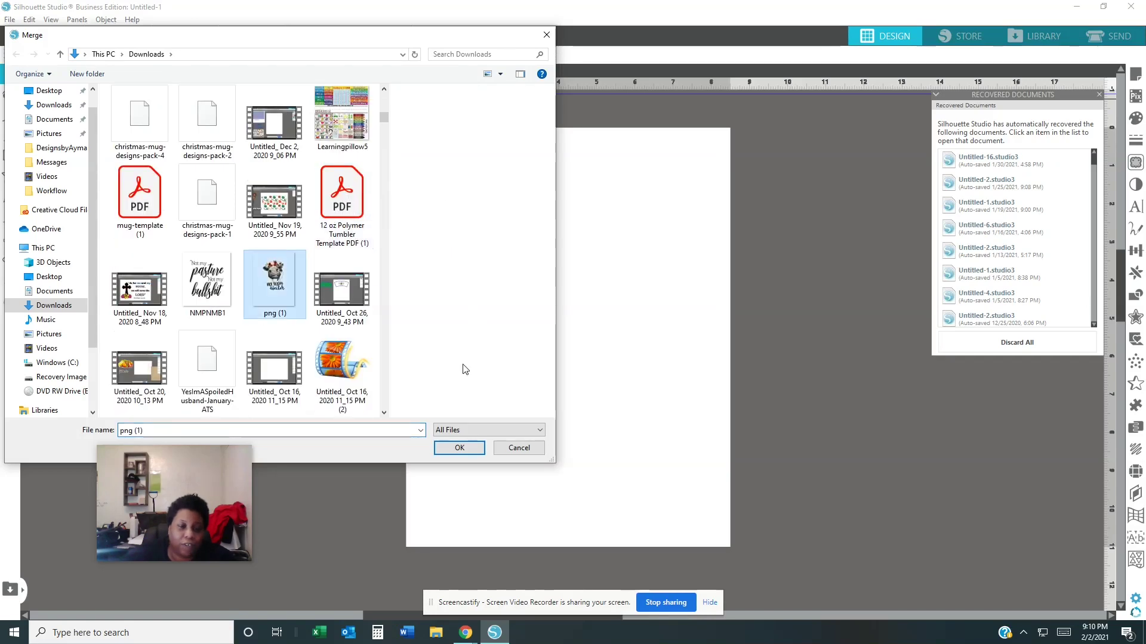
left_click(458, 448)
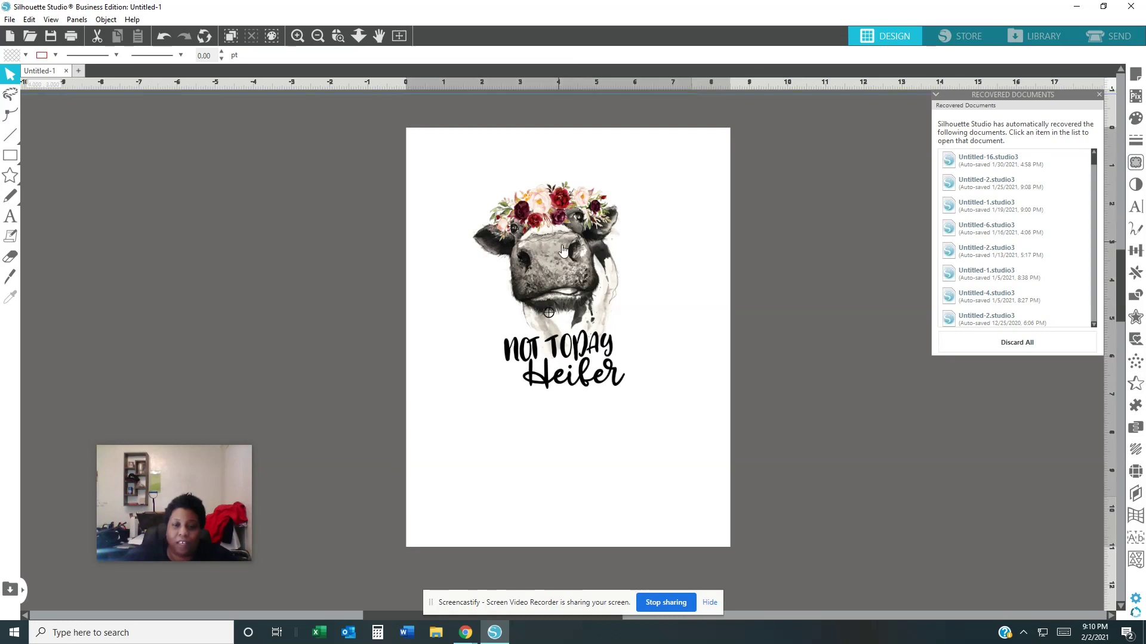
Drag the cow image off the page, then back onto it slightly up and left
left_click(433, 191)
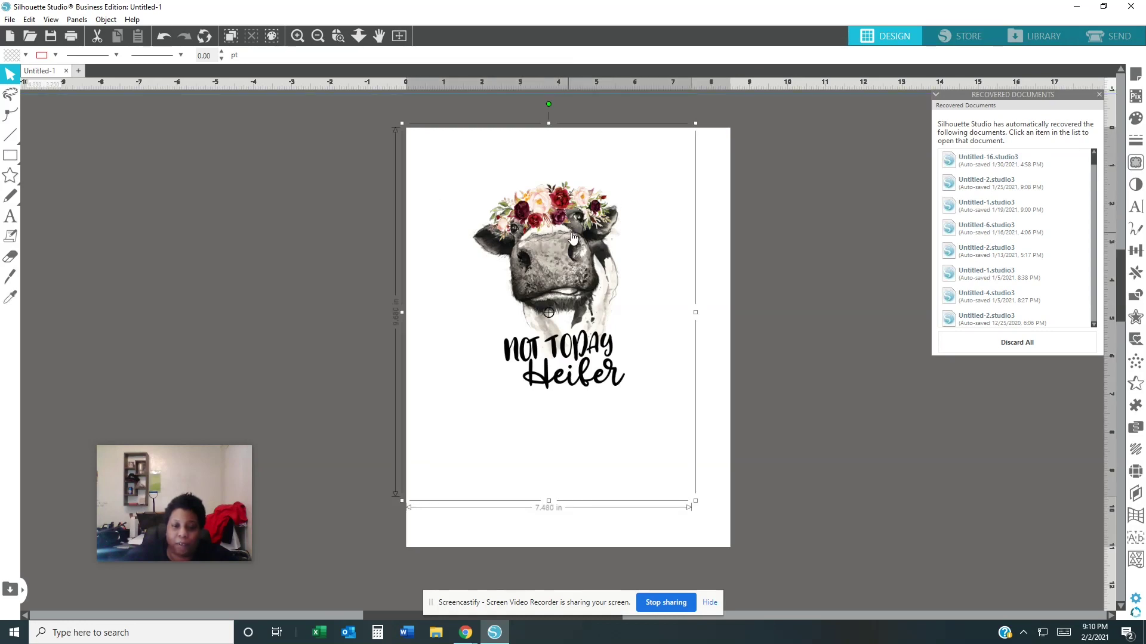
left_click(584, 205)
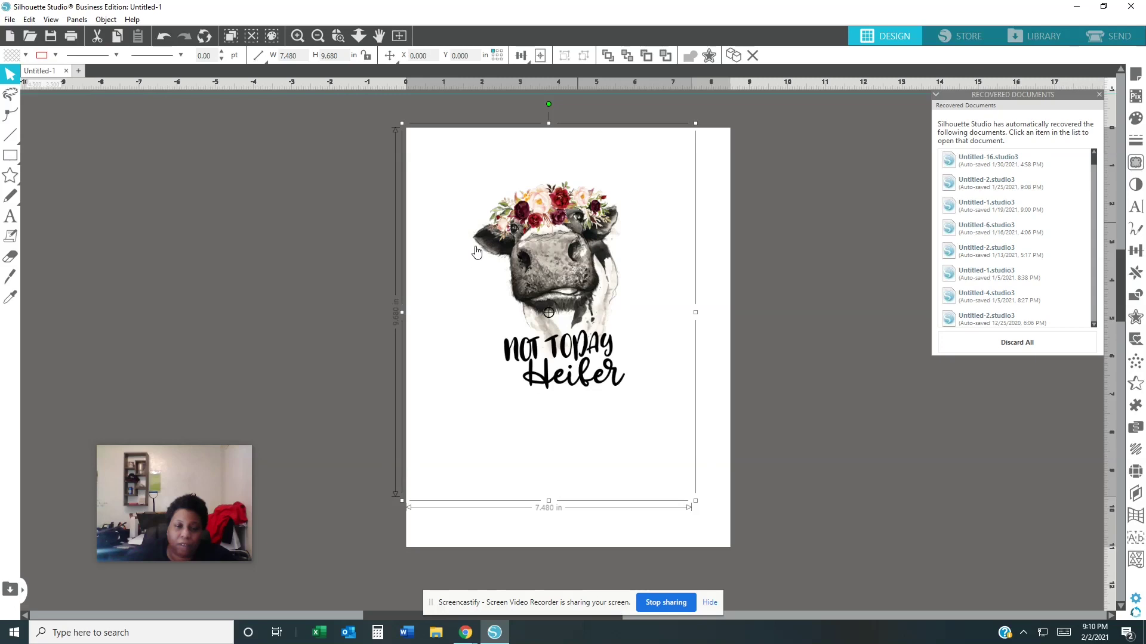
key("ctrl+z")
left_click_drag(500, 224, 259, 244)
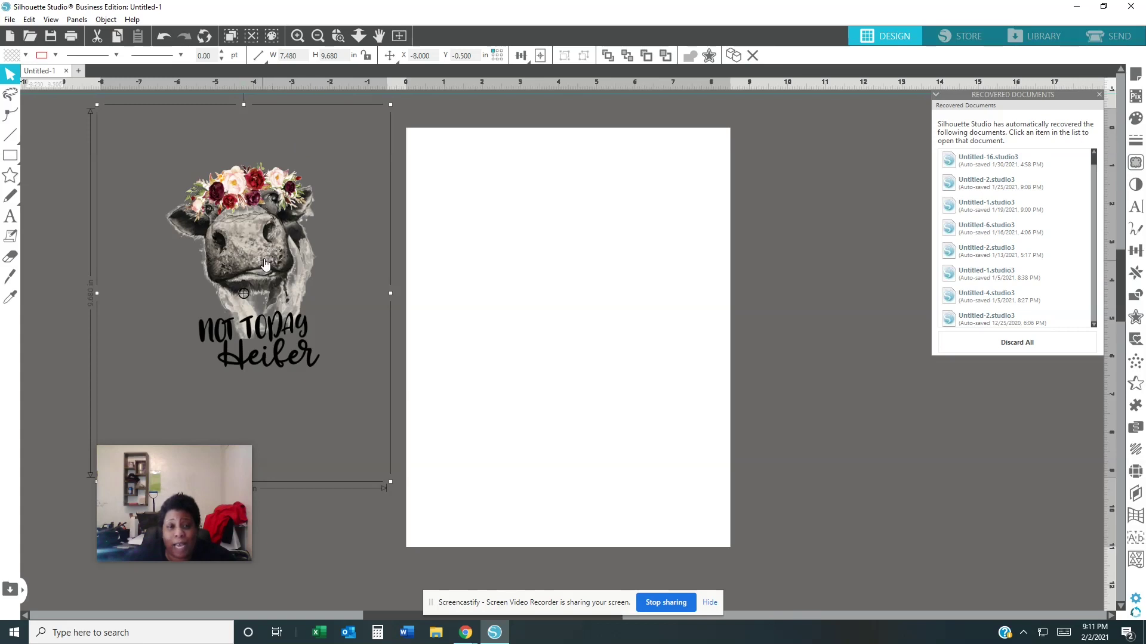
left_click_drag(287, 260, 600, 248)
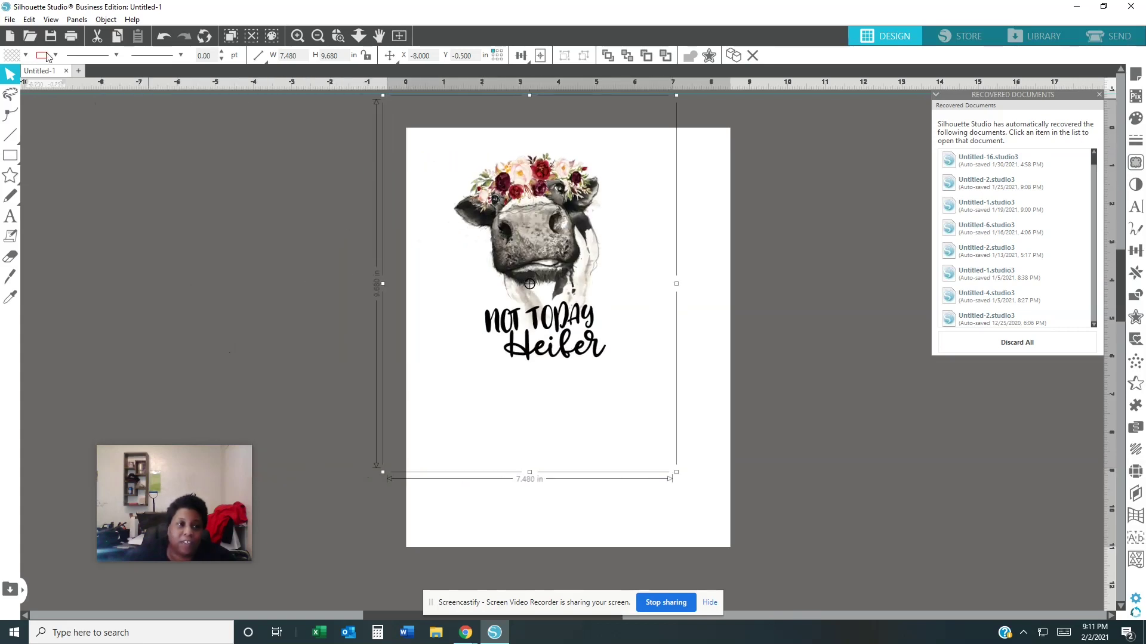
left_click(10, 19)
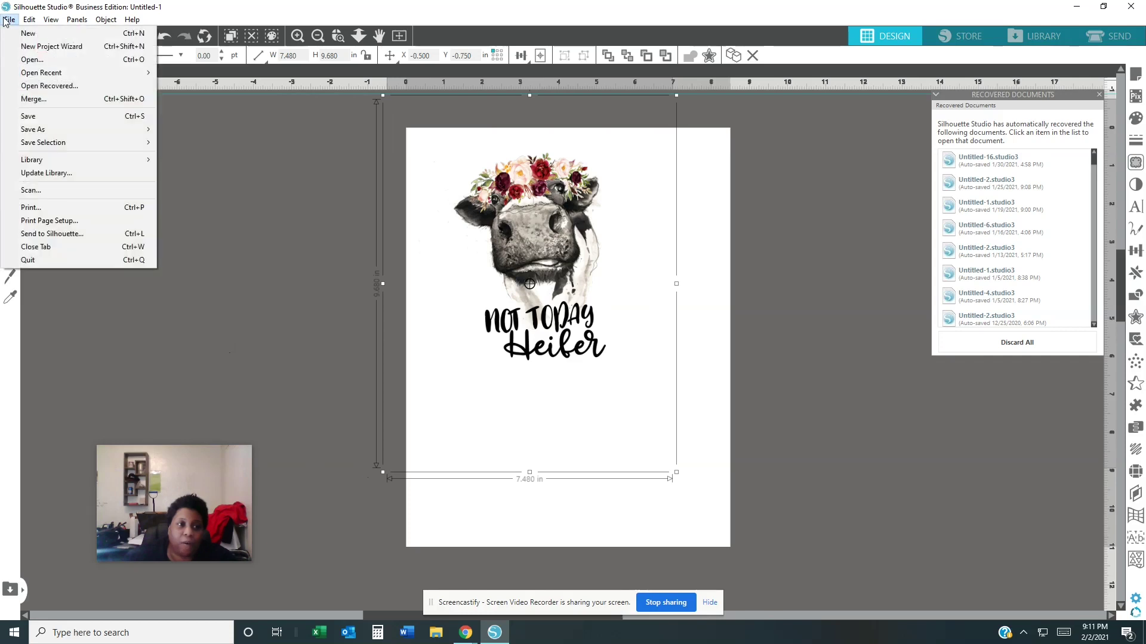
left_click(49, 99)
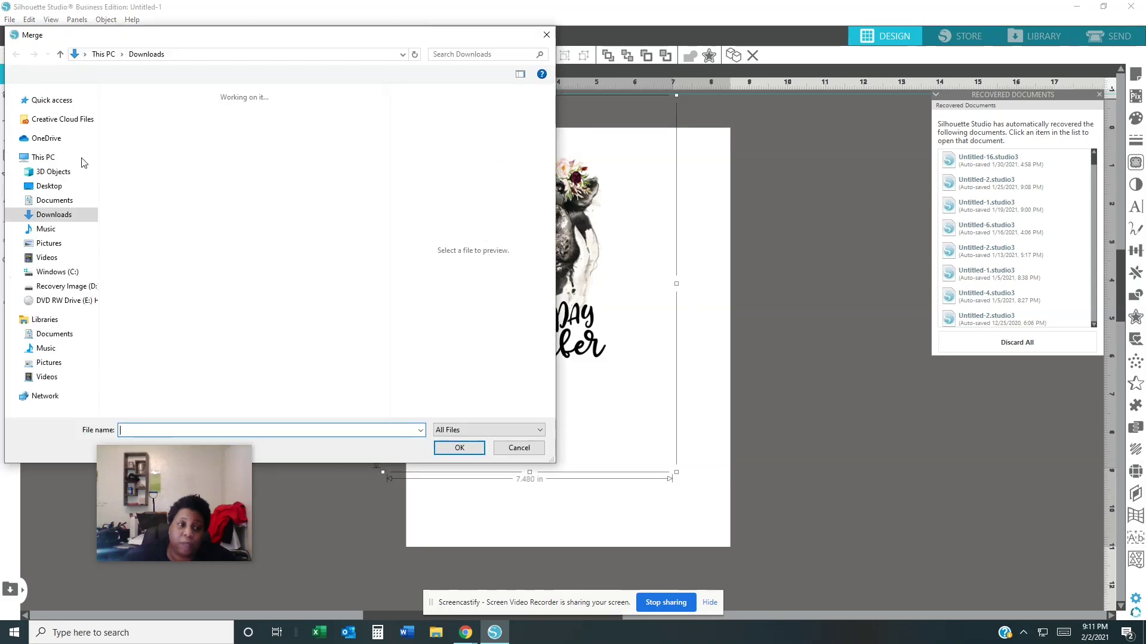
left_click(53, 158)
scroll(263, 188, "down", 6)
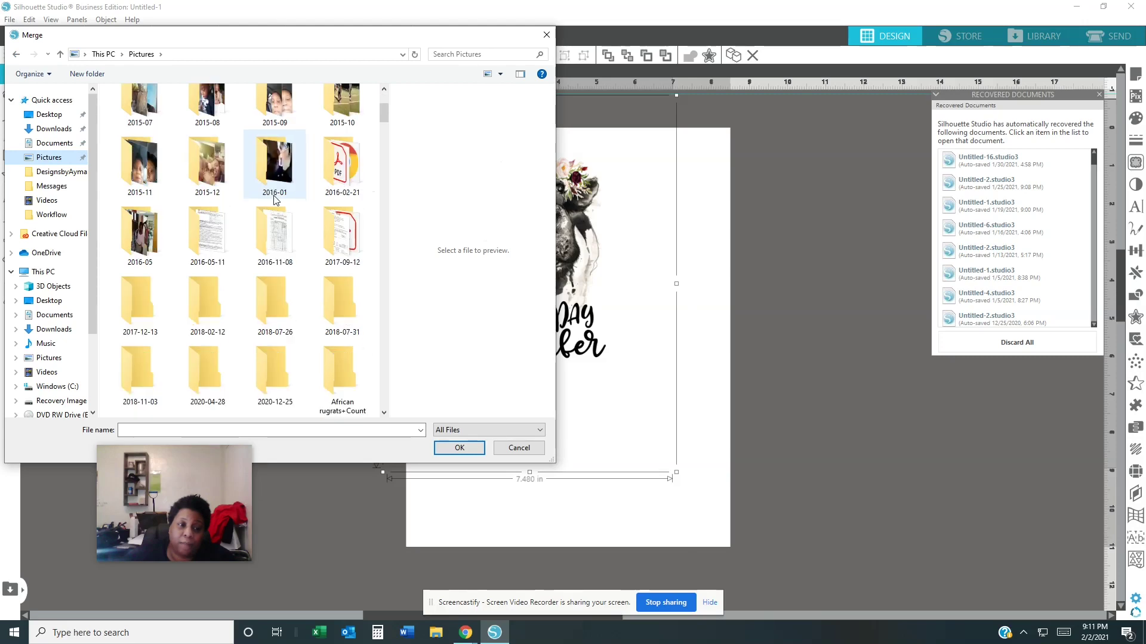
scroll(274, 195, "down", 10)
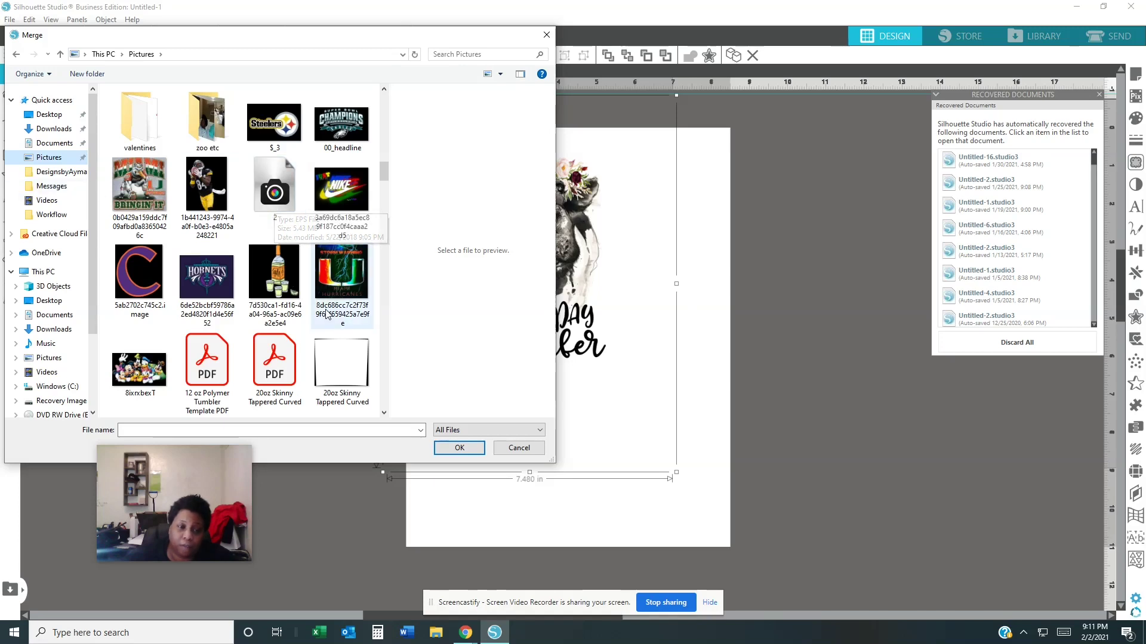
left_click(470, 452)
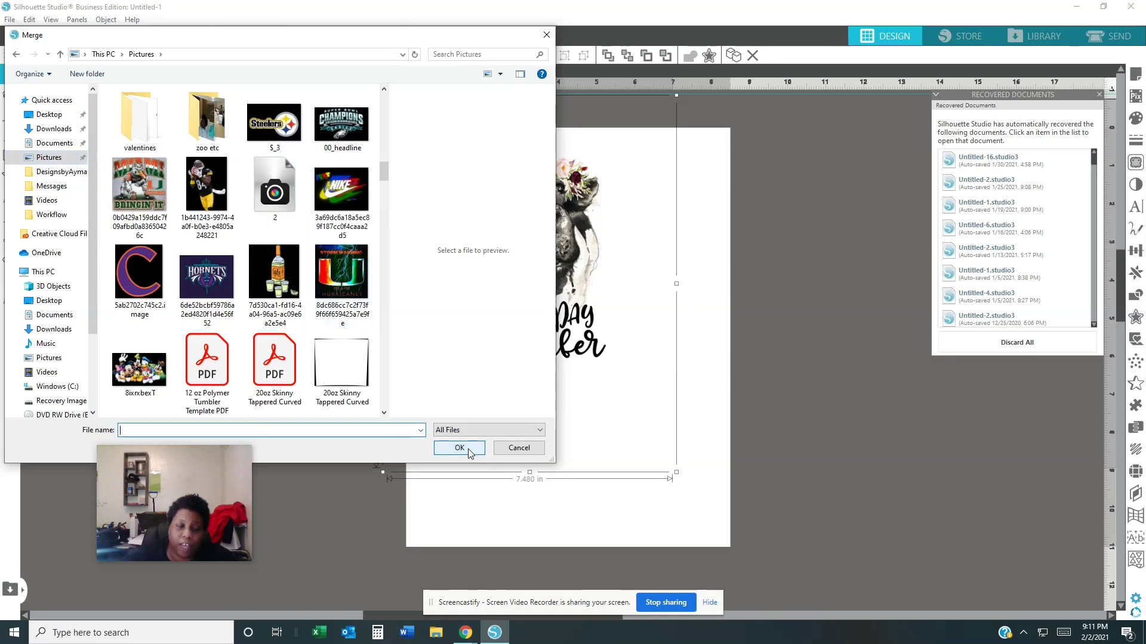
left_click(469, 453)
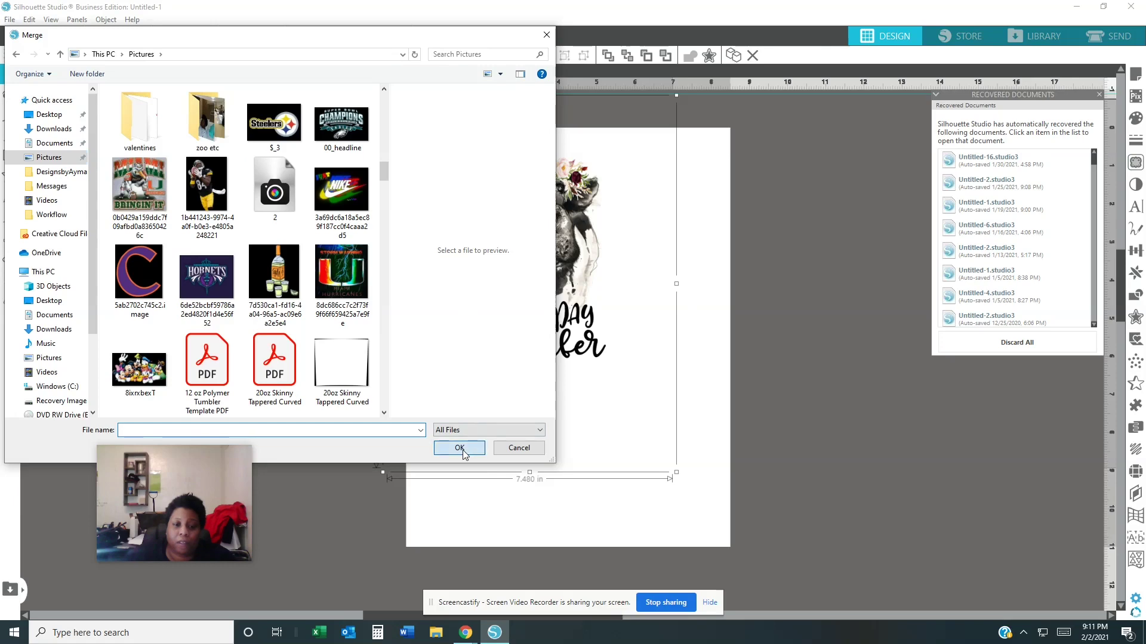
left_click(469, 452)
left_click(513, 446)
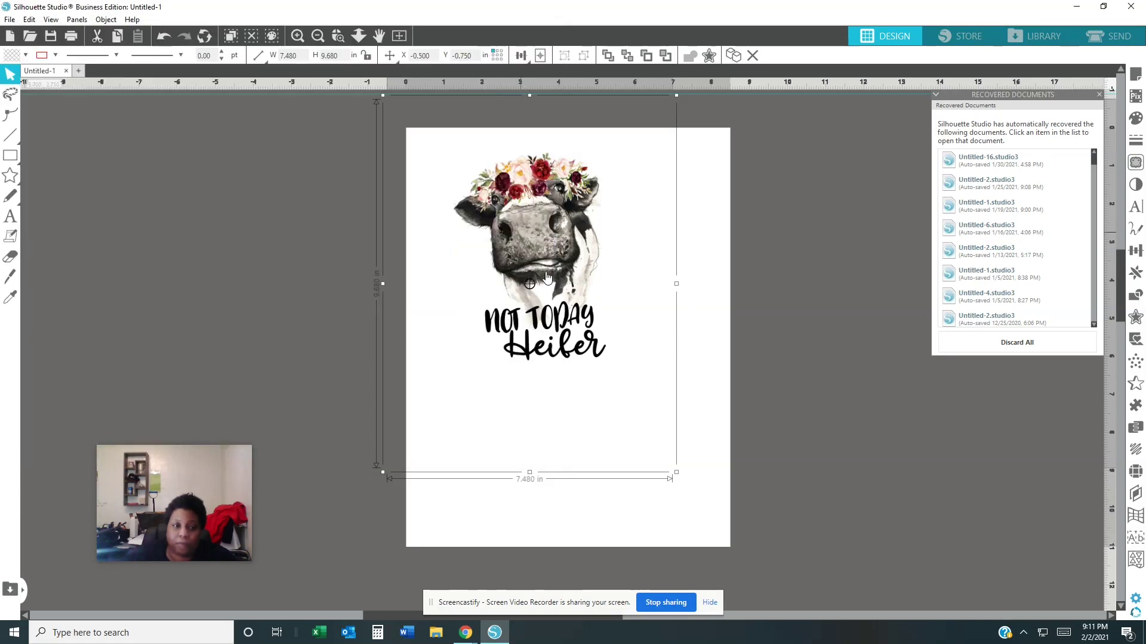
Nudge the cow design down and right, dismissing the Edit and right-click menus unused
left_click_drag(495, 246, 534, 292)
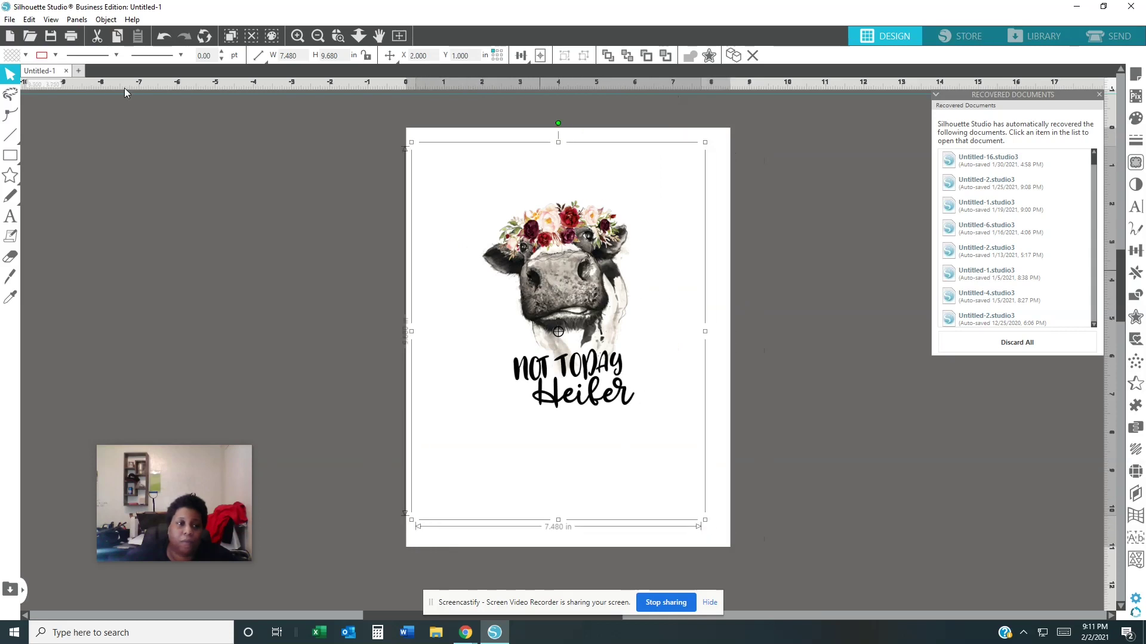
left_click(28, 20)
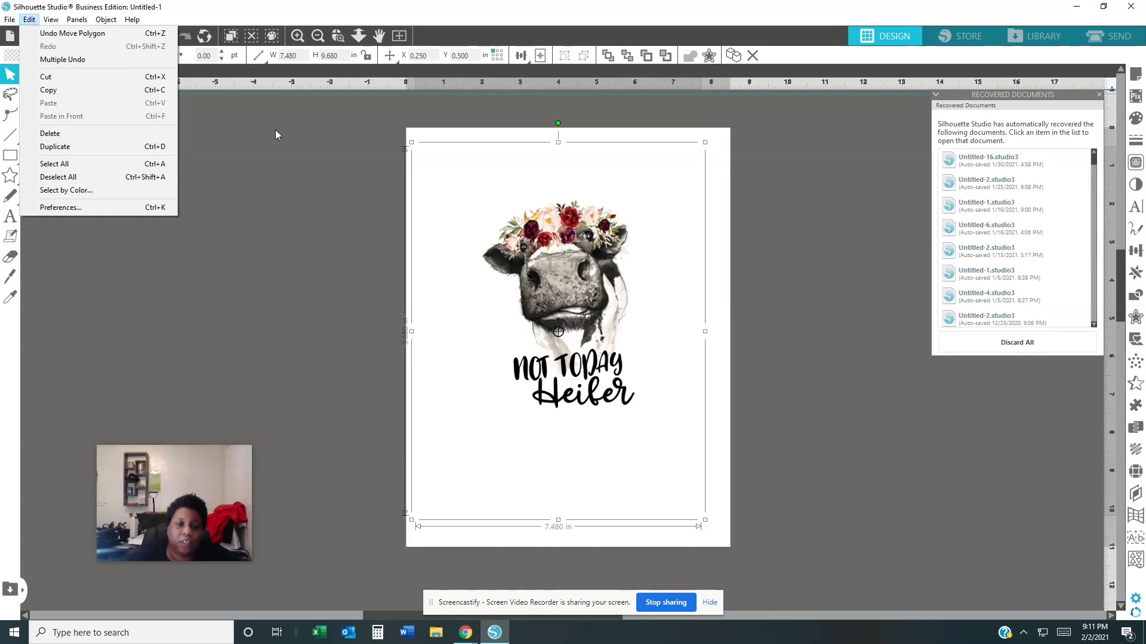
left_click(552, 256)
right_click(552, 254)
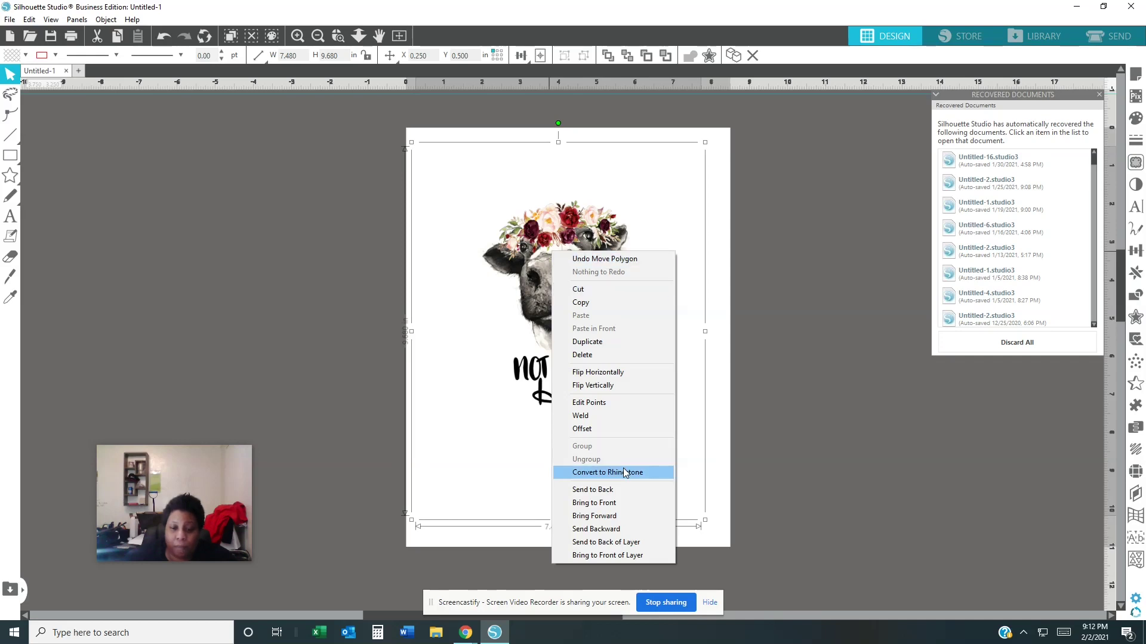
left_click(537, 247)
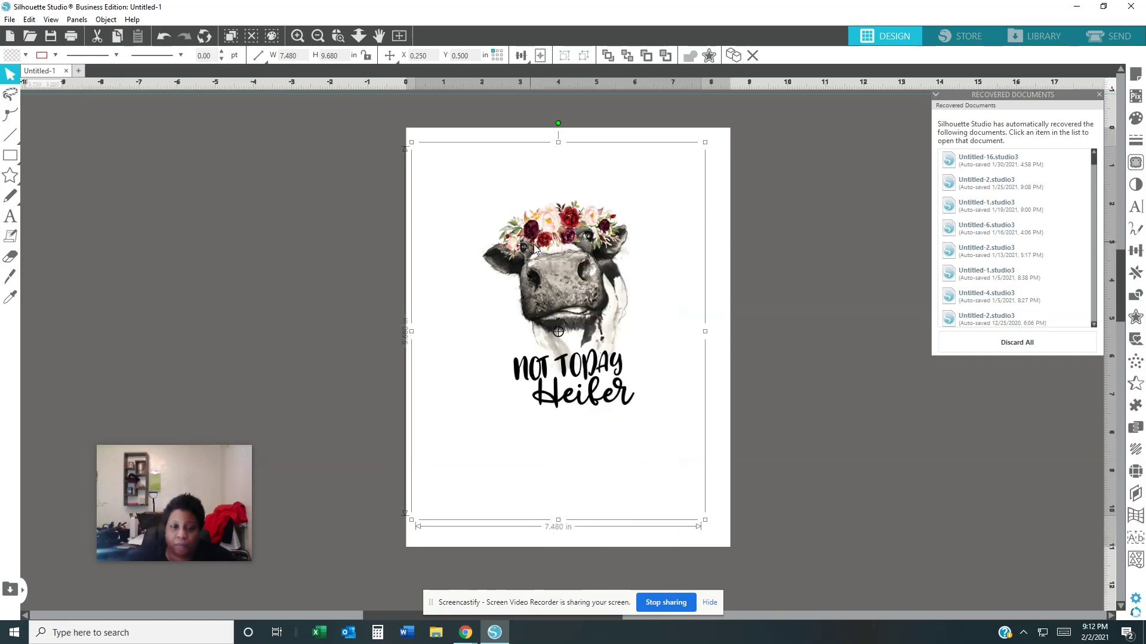
left_click_drag(487, 245, 212, 237)
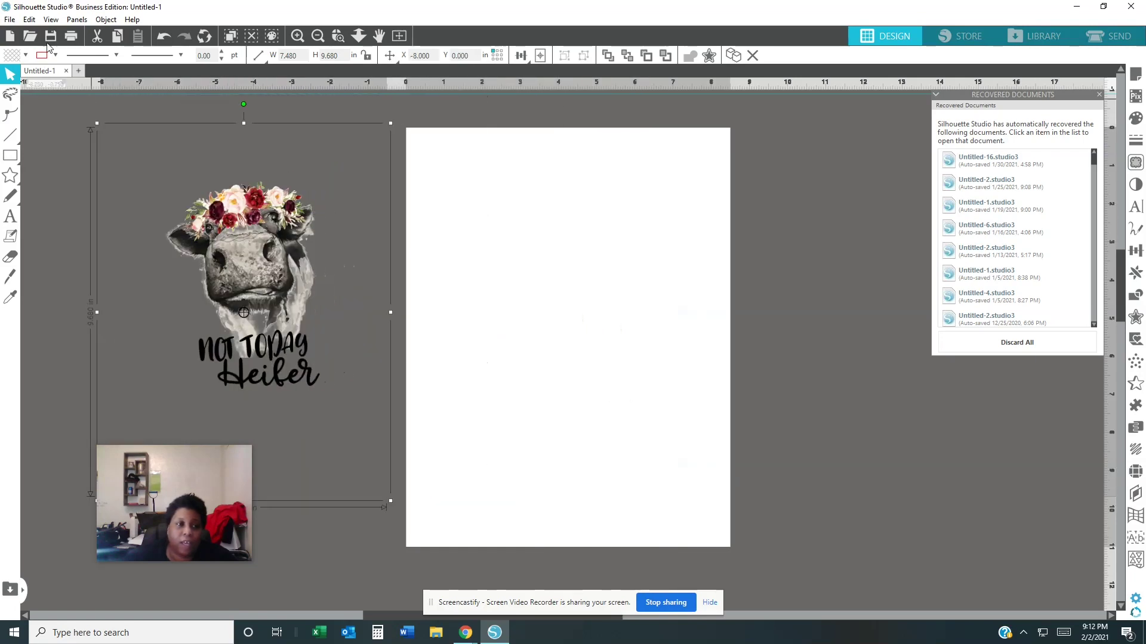
left_click(51, 20)
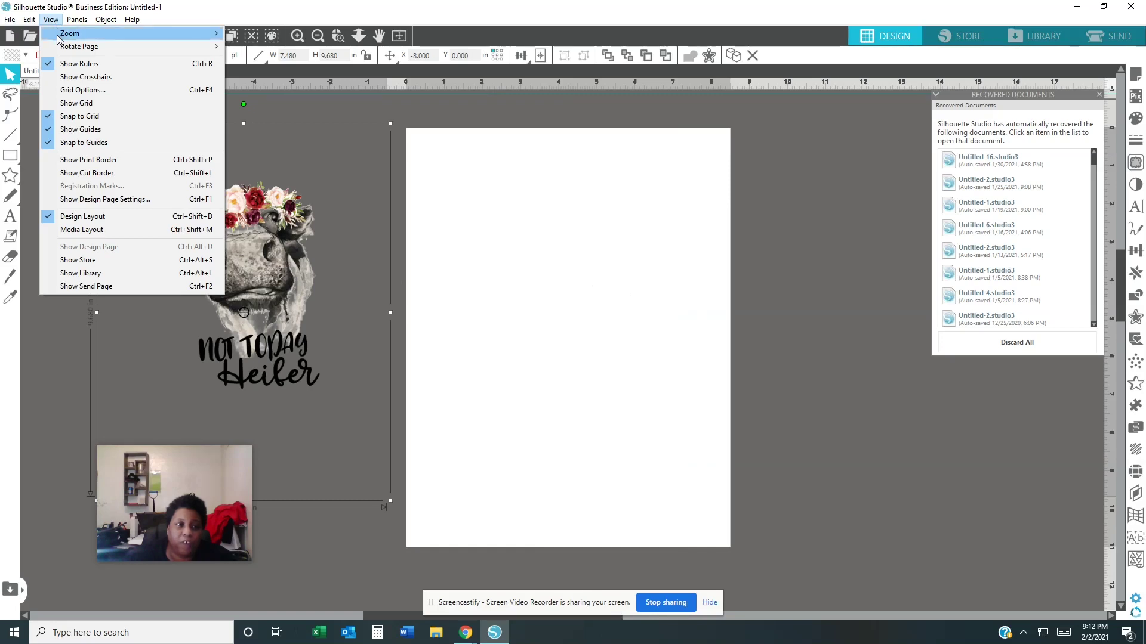
mouse_move(59, 37)
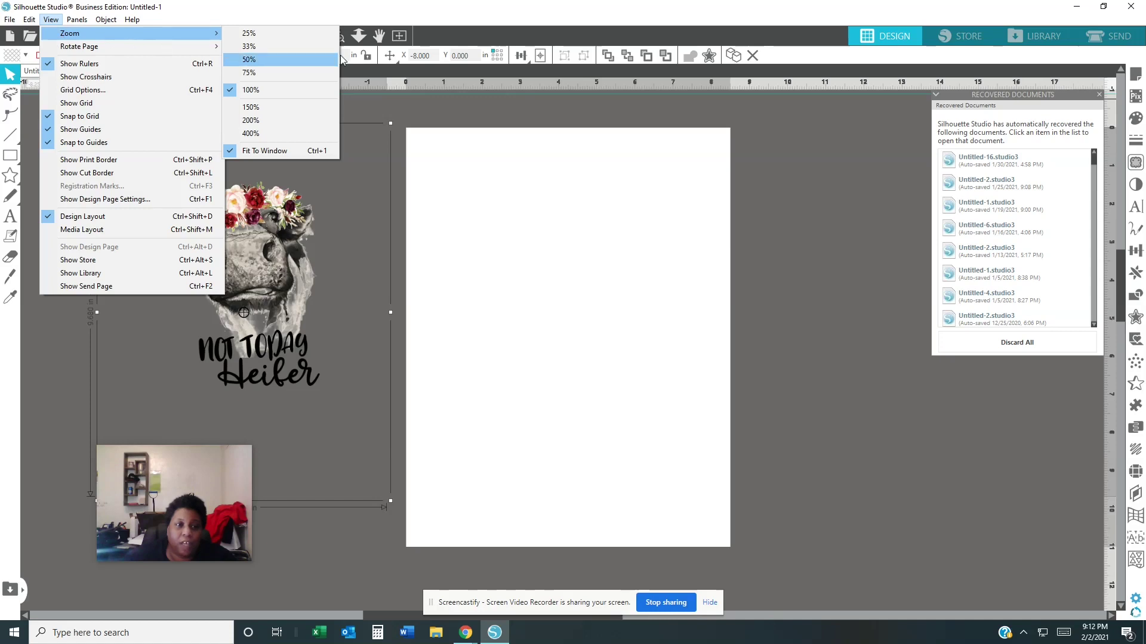
left_click(404, 147)
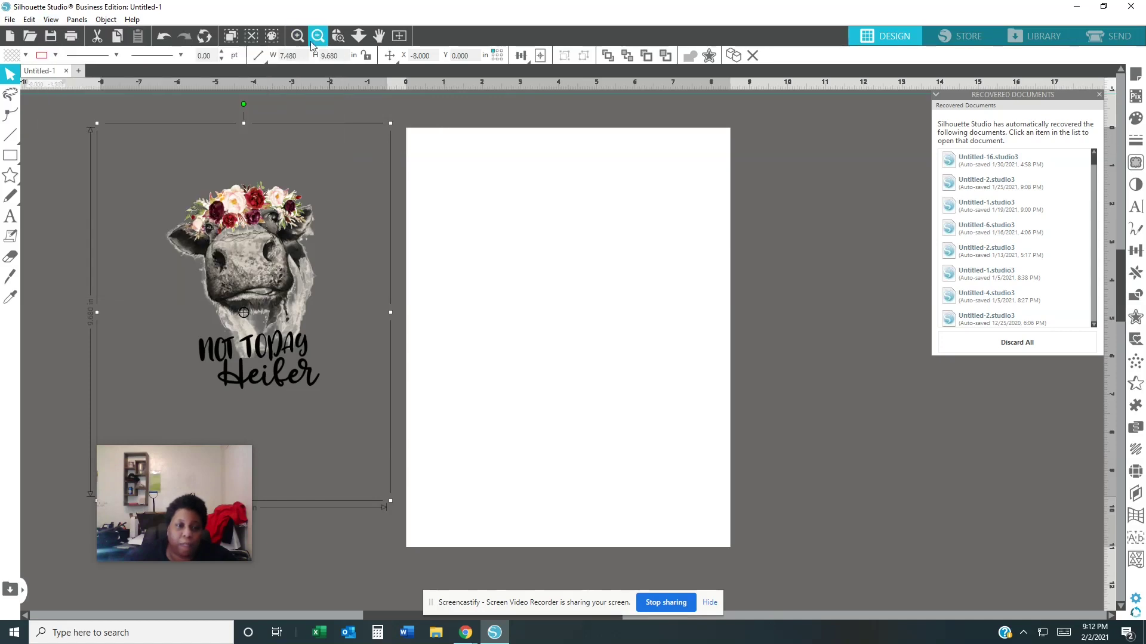
left_click(50, 21)
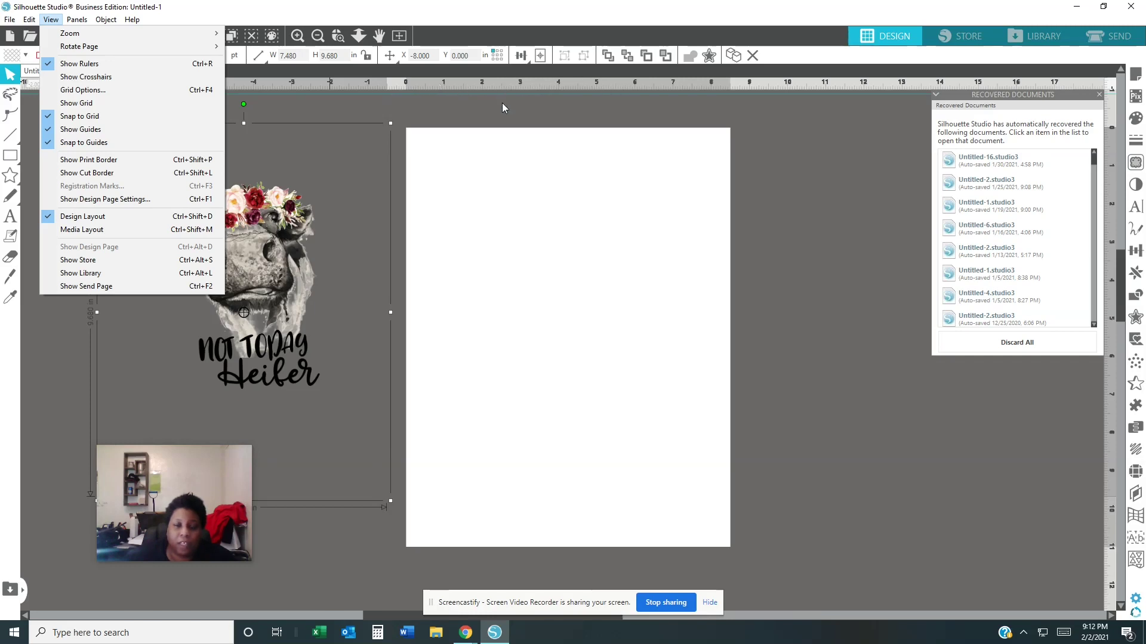
left_click(1134, 83)
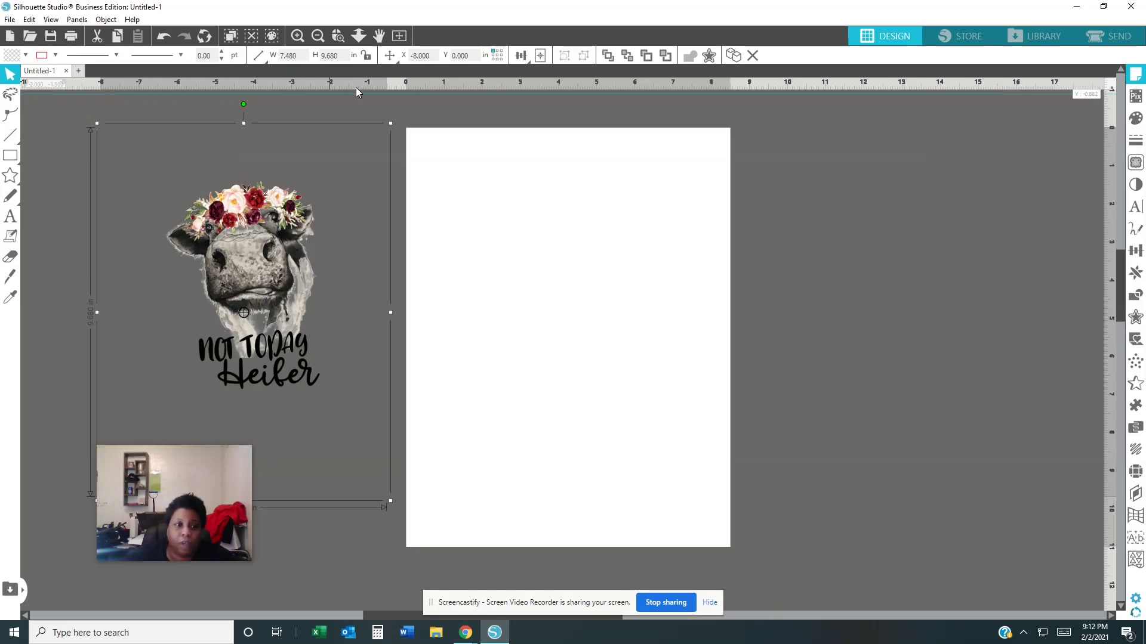
left_click(51, 19)
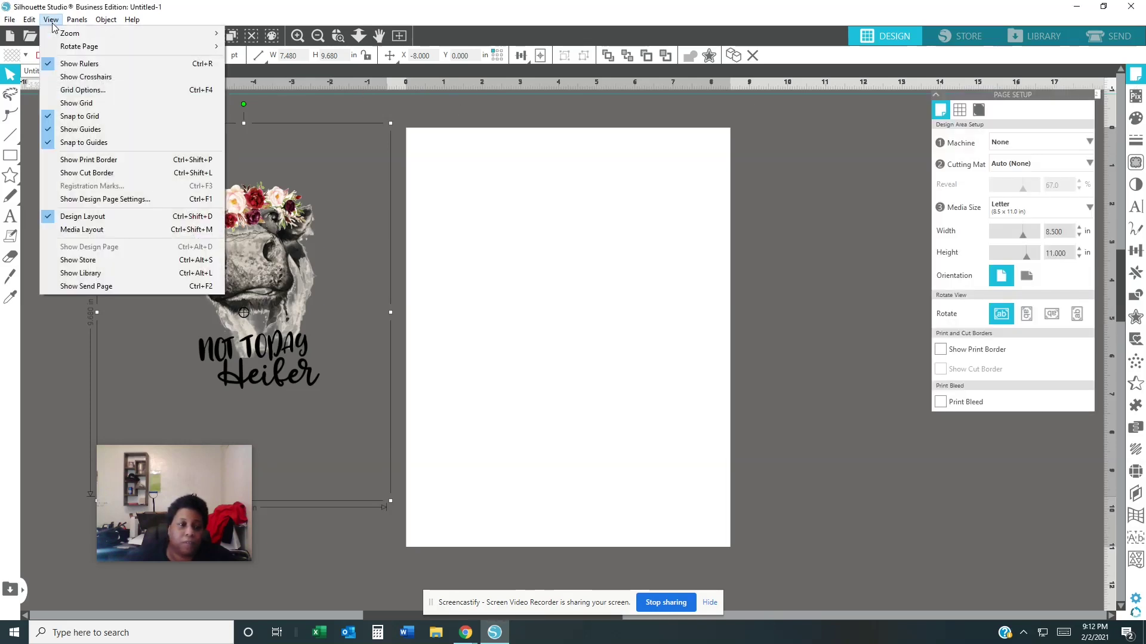
left_click(83, 77)
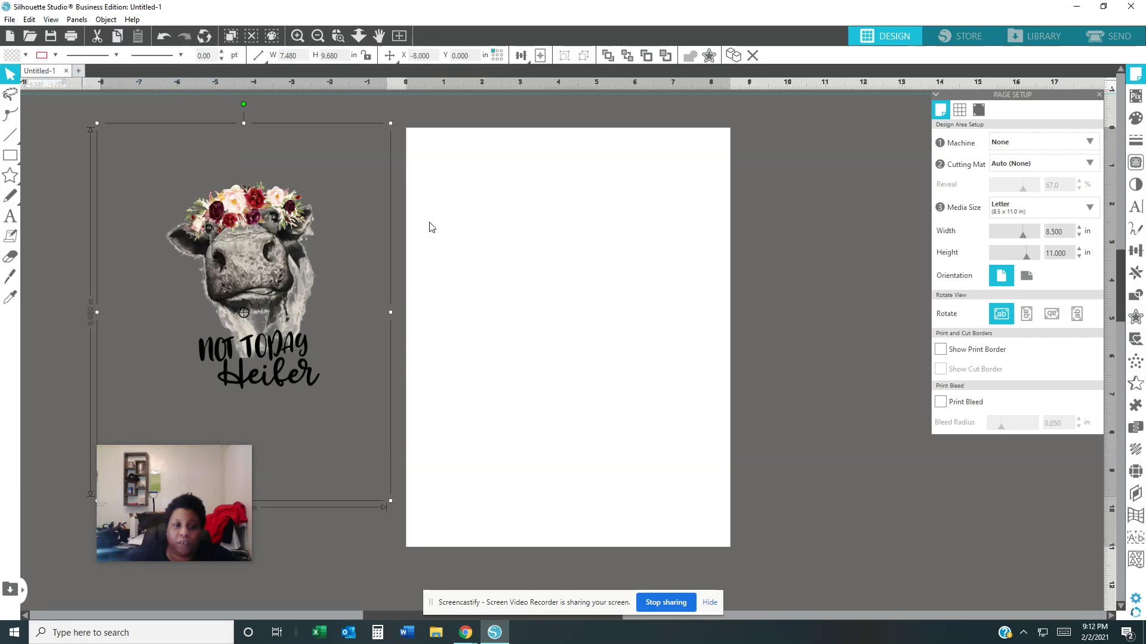
left_click_drag(448, 206, 384, 243)
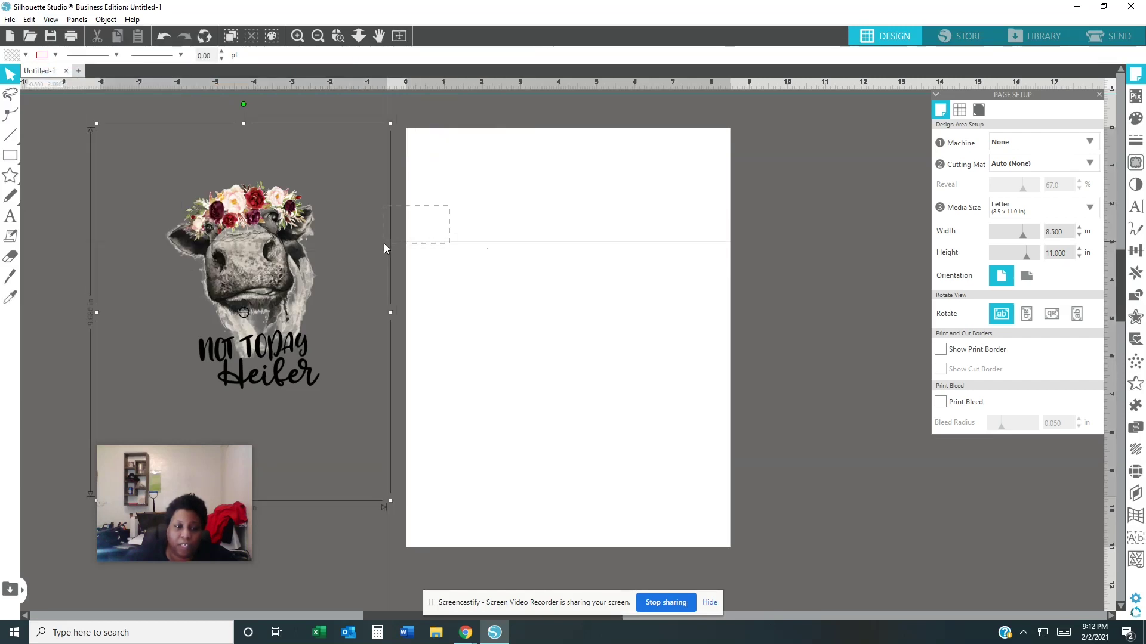
left_click(496, 260)
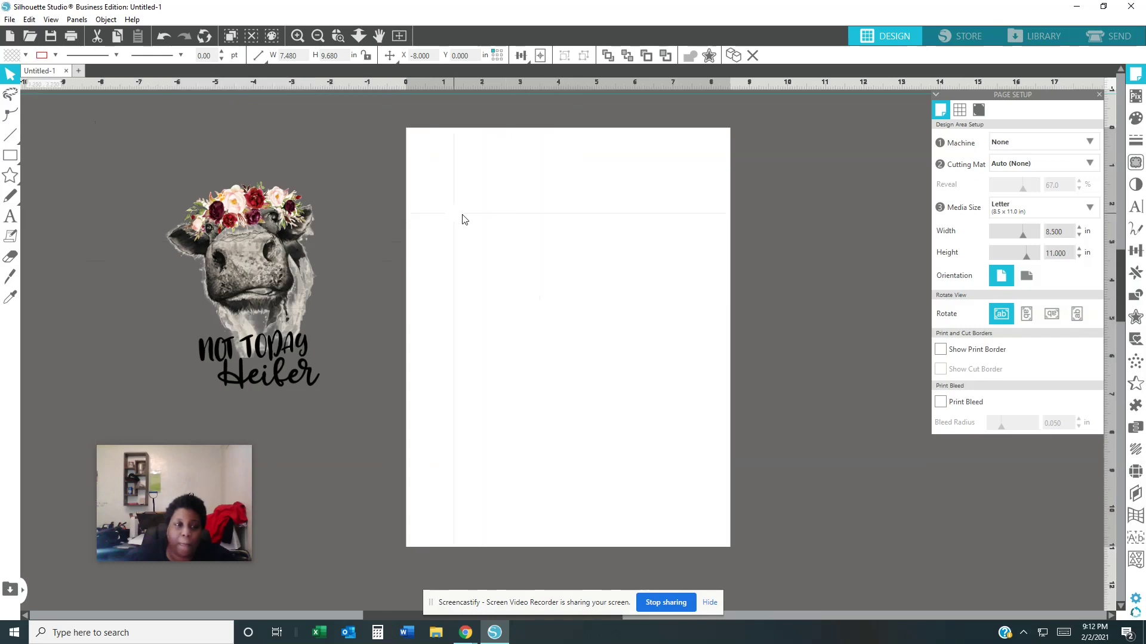
left_click(52, 20)
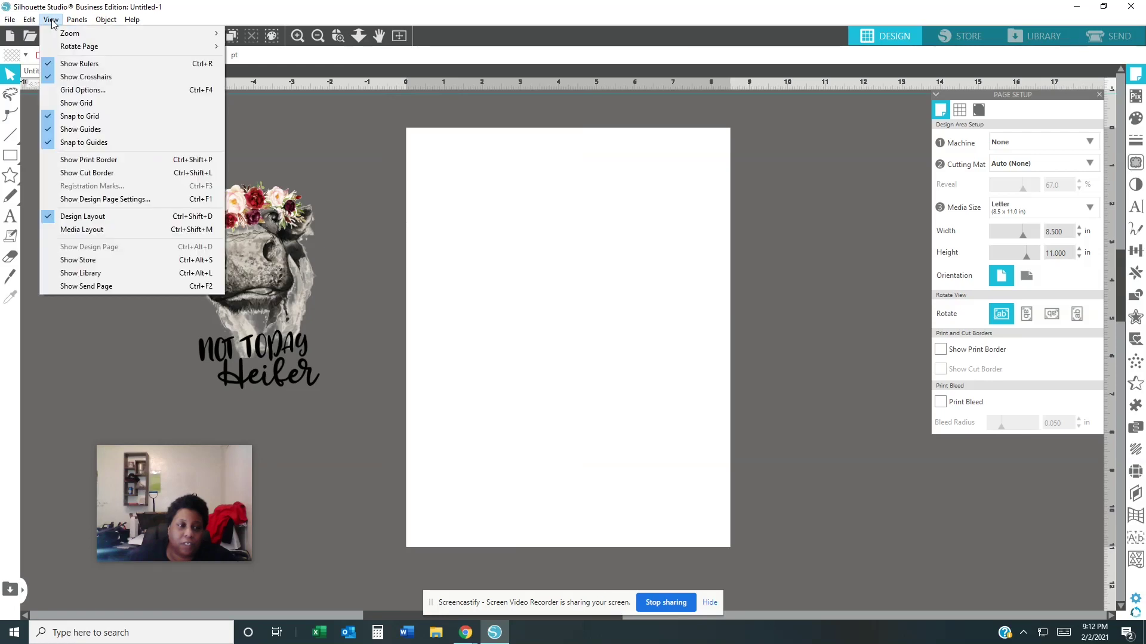
left_click(77, 77)
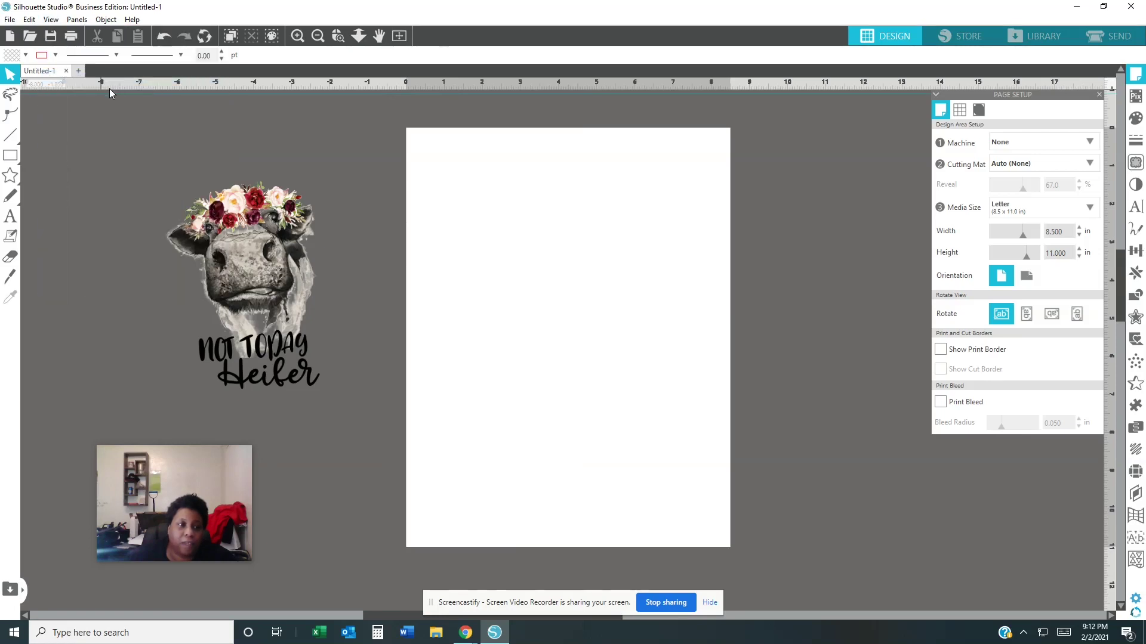
left_click(51, 19)
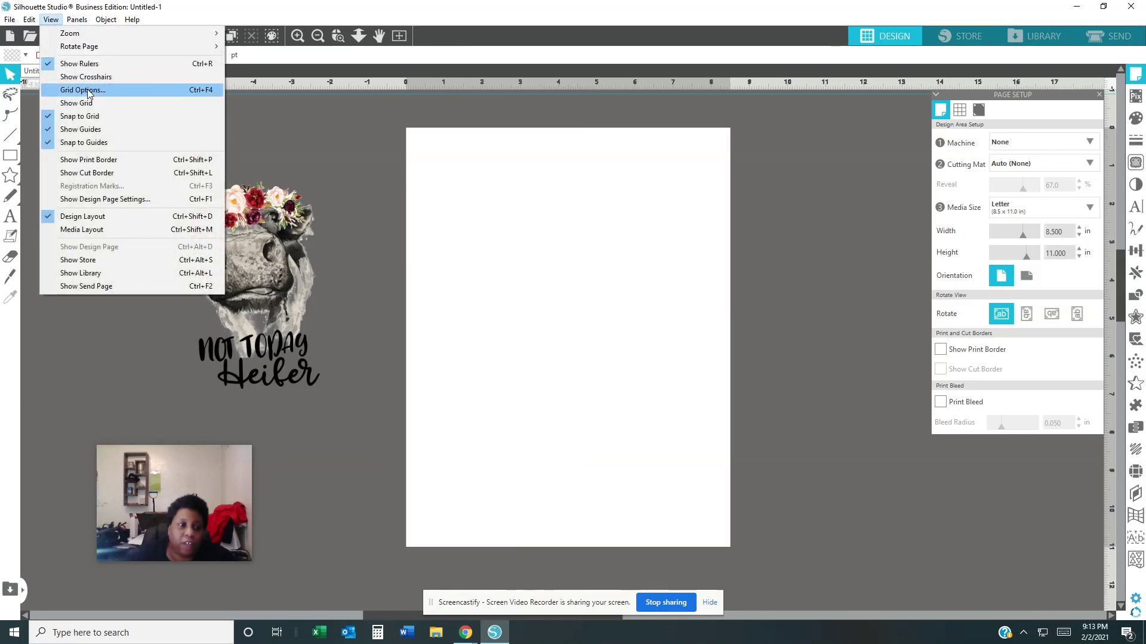
Check Grid Options, turn on Show Print Border, then return to the Page Setup panel
left_click(87, 90)
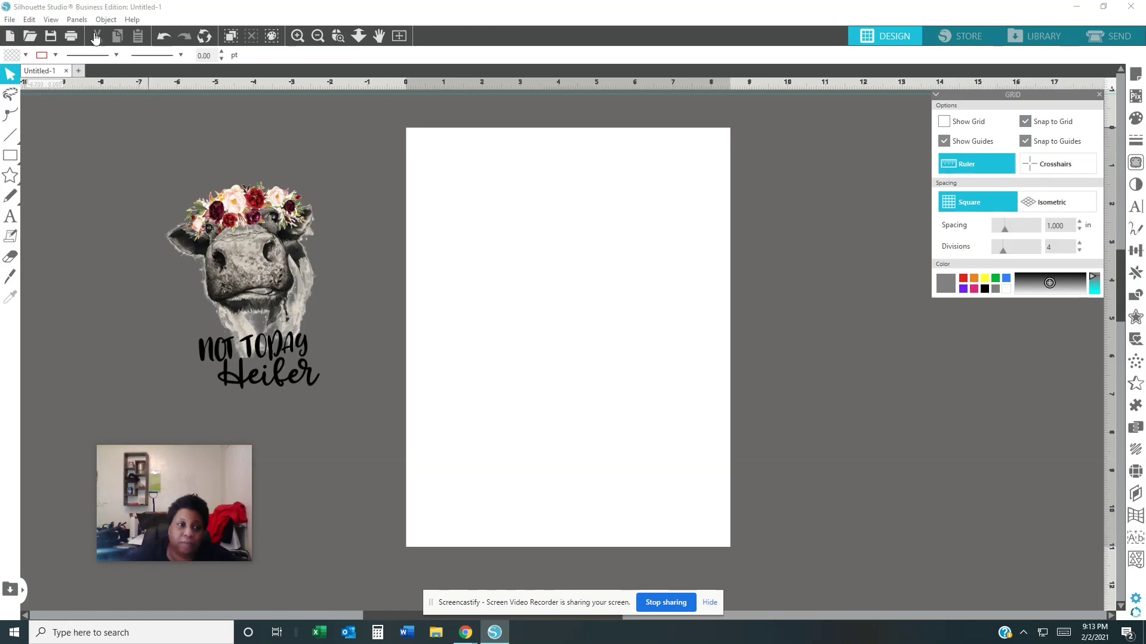
left_click(51, 20)
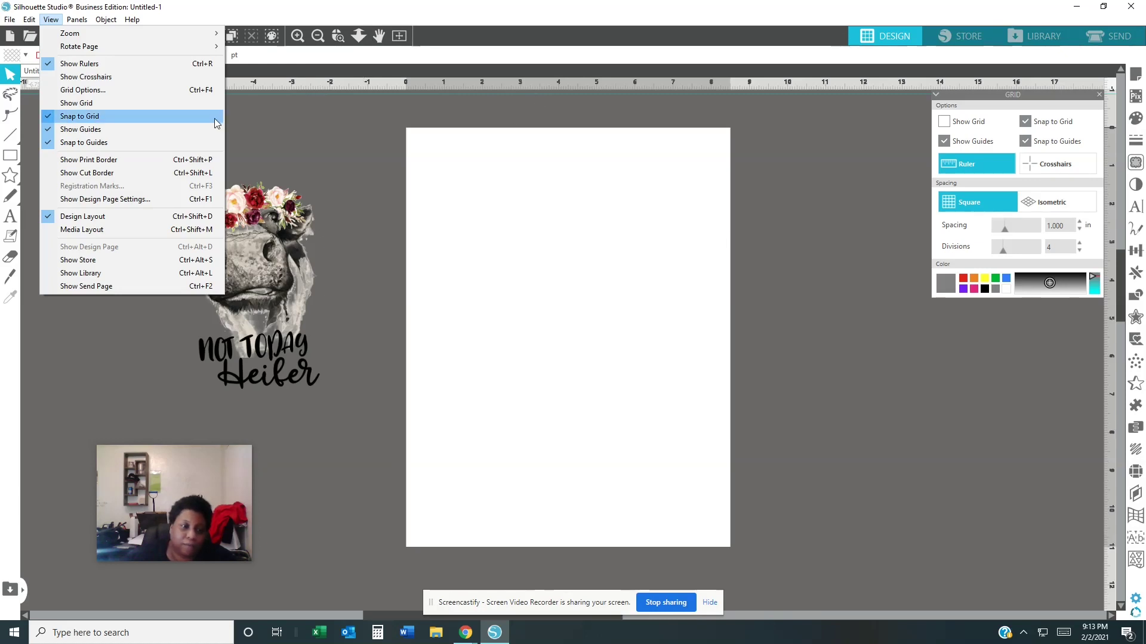
left_click(127, 160)
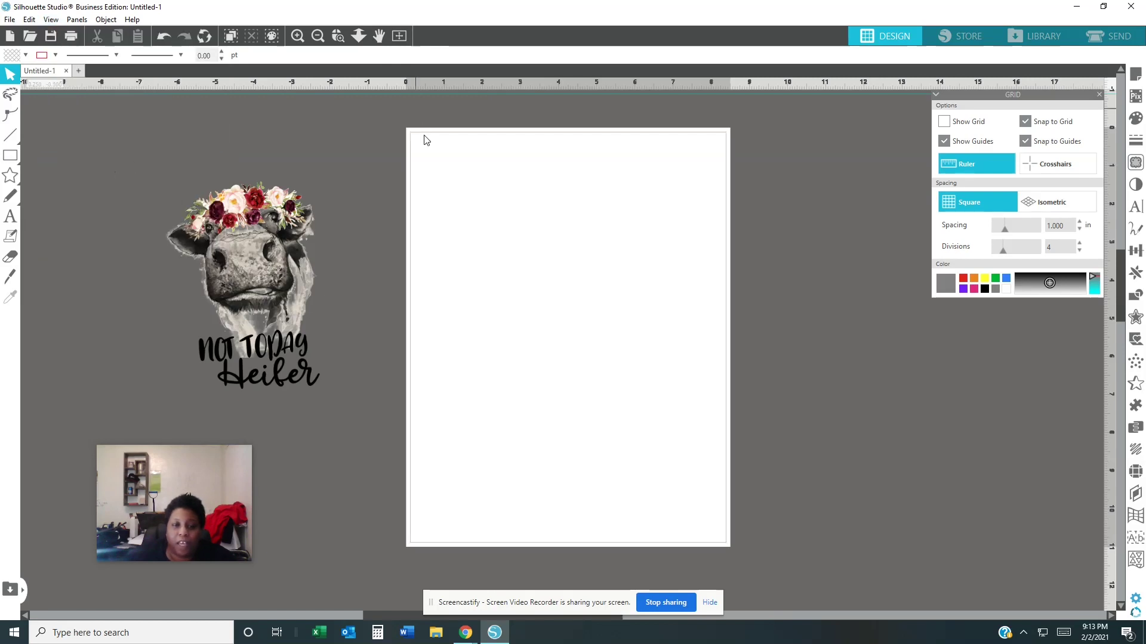
left_click(1136, 76)
left_click(1136, 76)
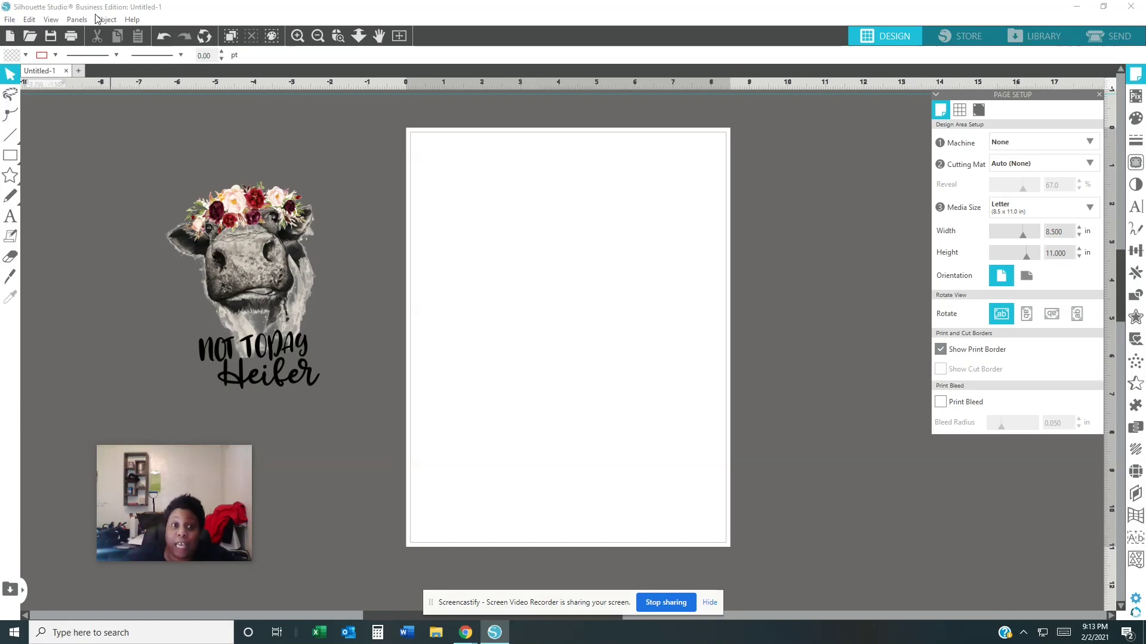
Drag the floral-crown cow image from the canvas into the upper half of the page
left_click(50, 23)
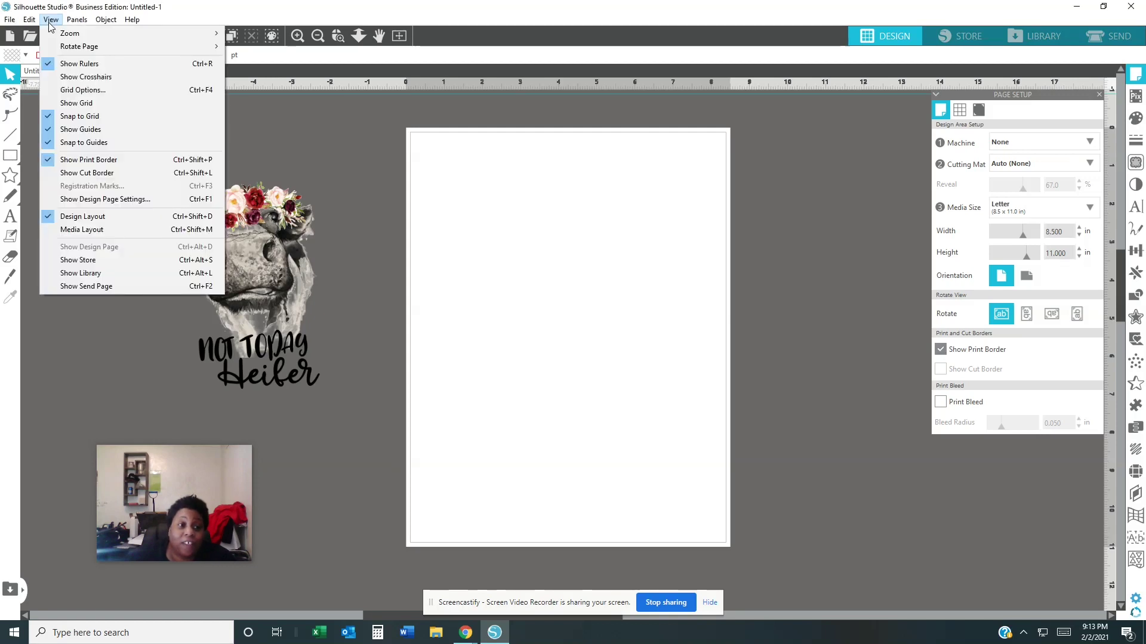
mouse_move(77, 21)
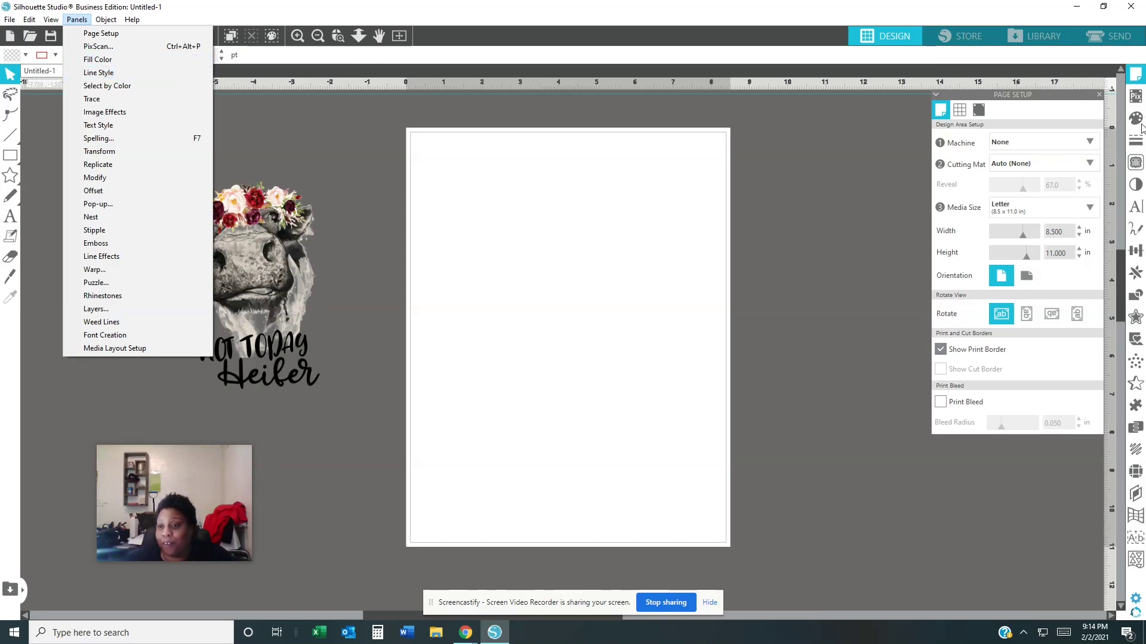
left_click(800, 174)
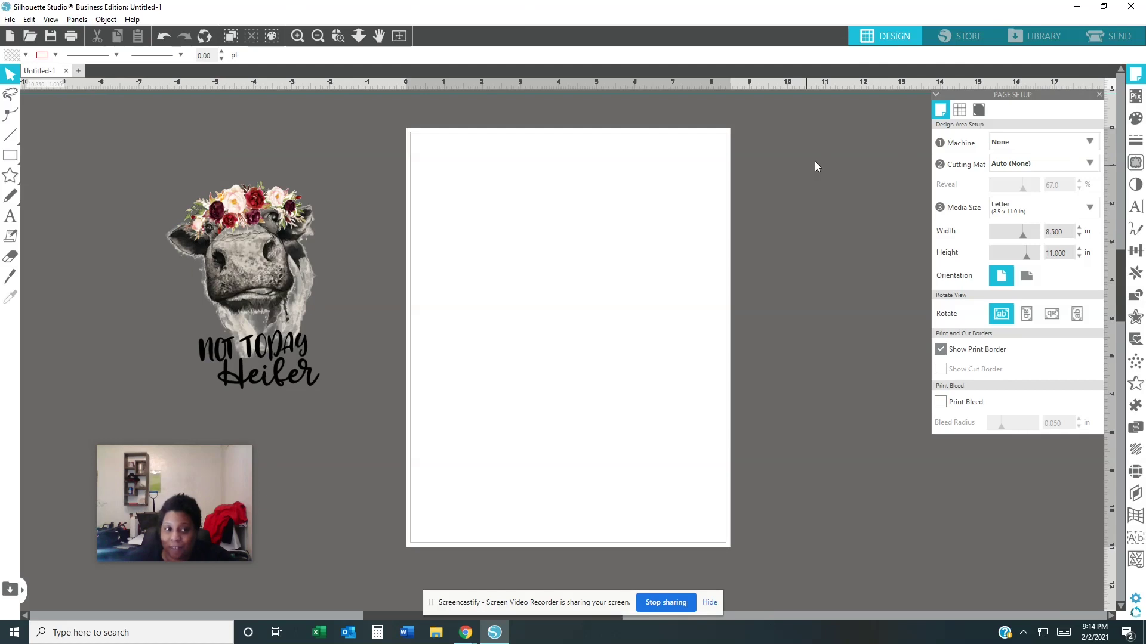
left_click(105, 19)
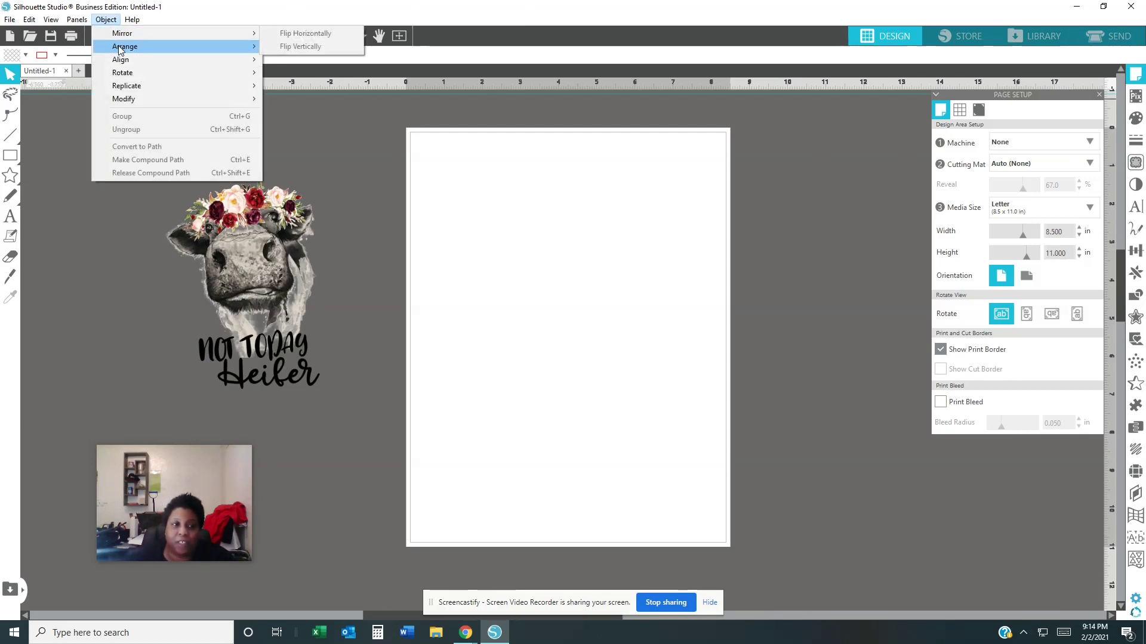
mouse_move(158, 58)
left_click_drag(242, 277, 521, 253)
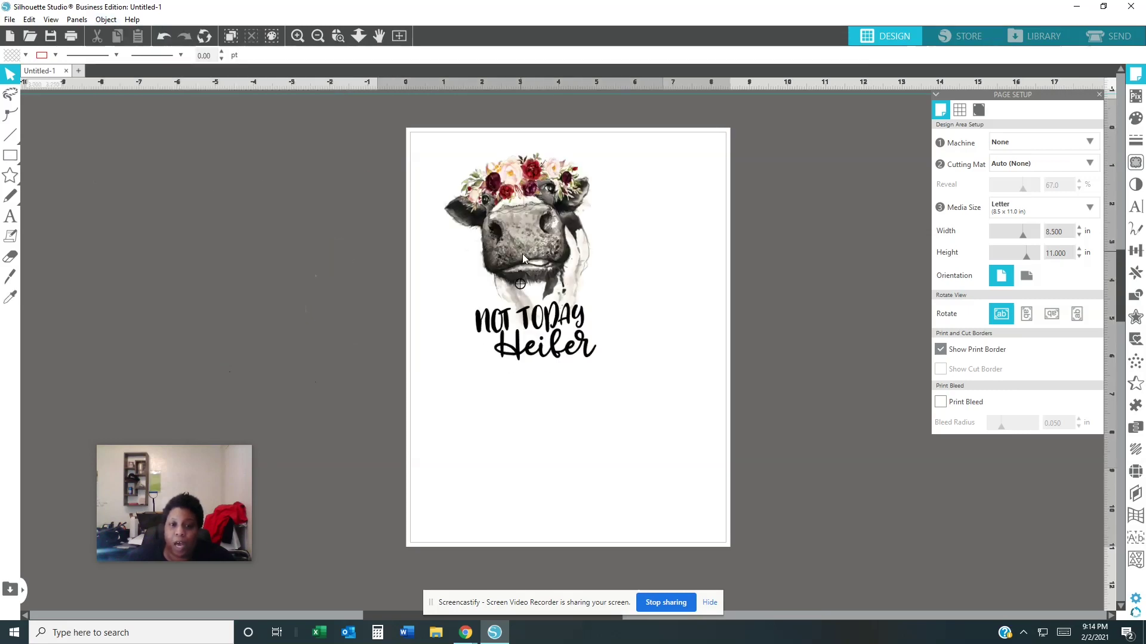
Move the cow off the page and draw a navy blue rectangle on the canvas
left_click(614, 341)
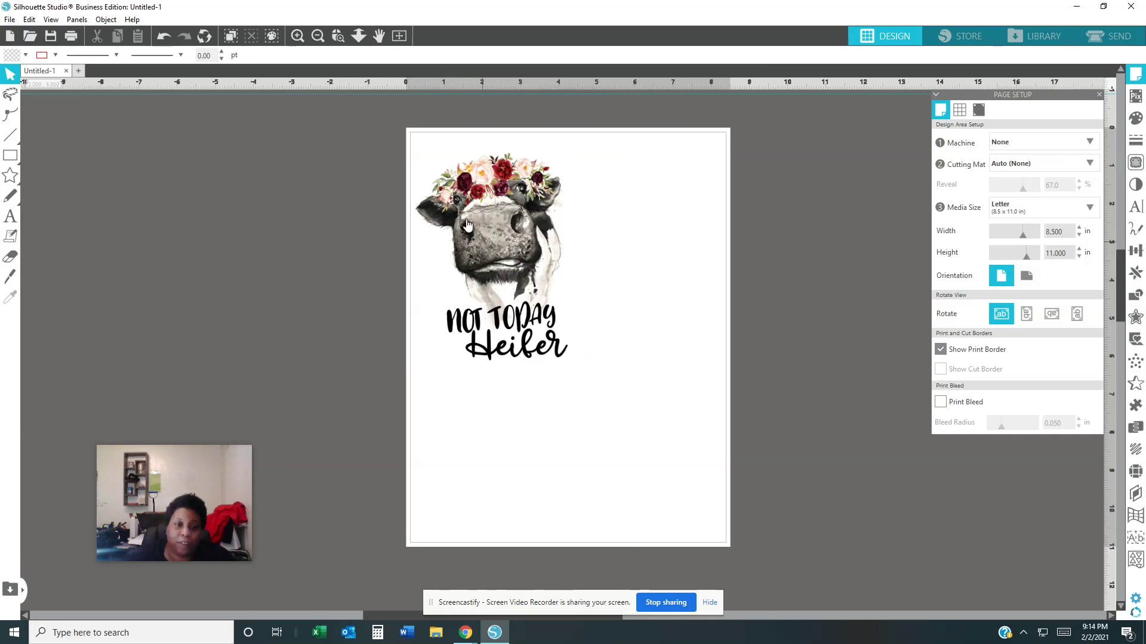
left_click_drag(436, 201, 246, 171)
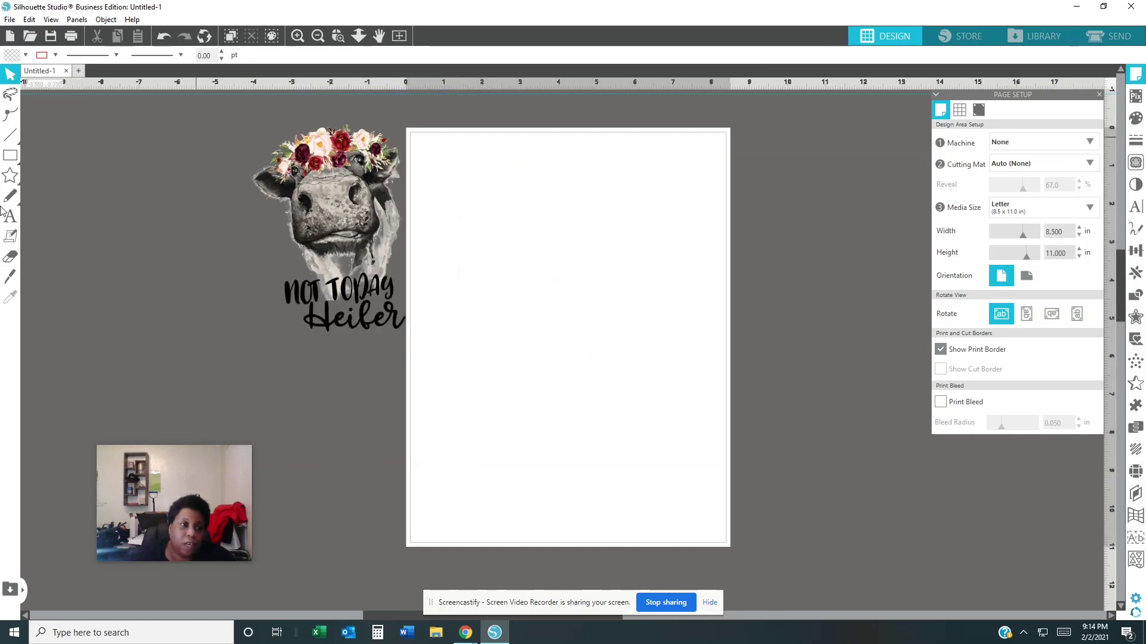
left_click(10, 156)
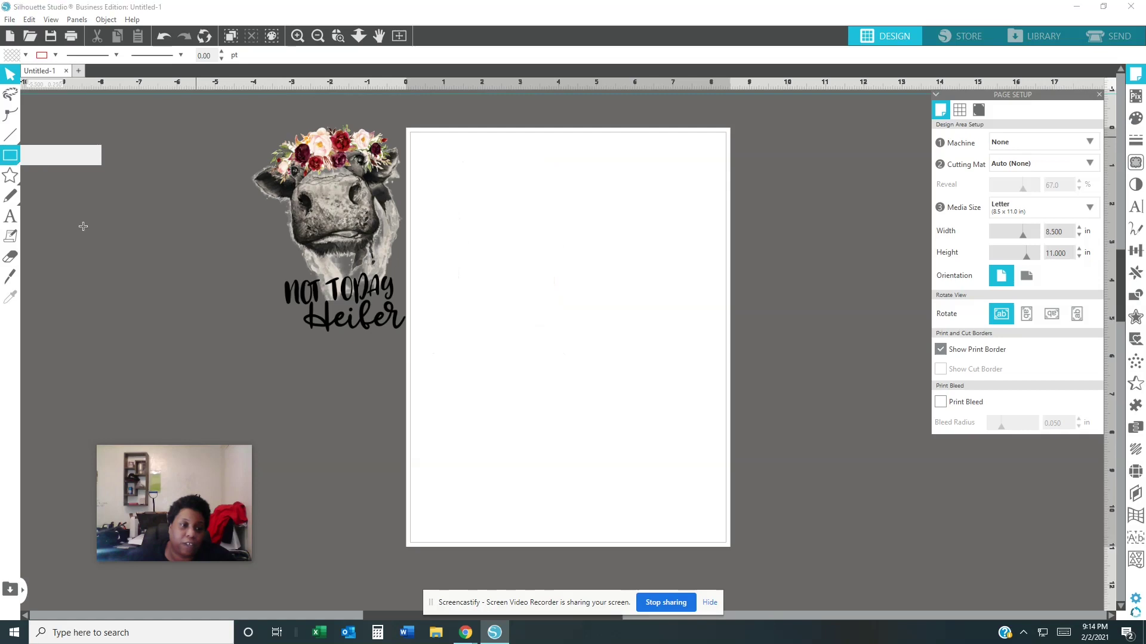
mouse_move(82, 224)
left_mouse_down()
mouse_move(180, 297)
mouse_move(206, 299)
left_mouse_up()
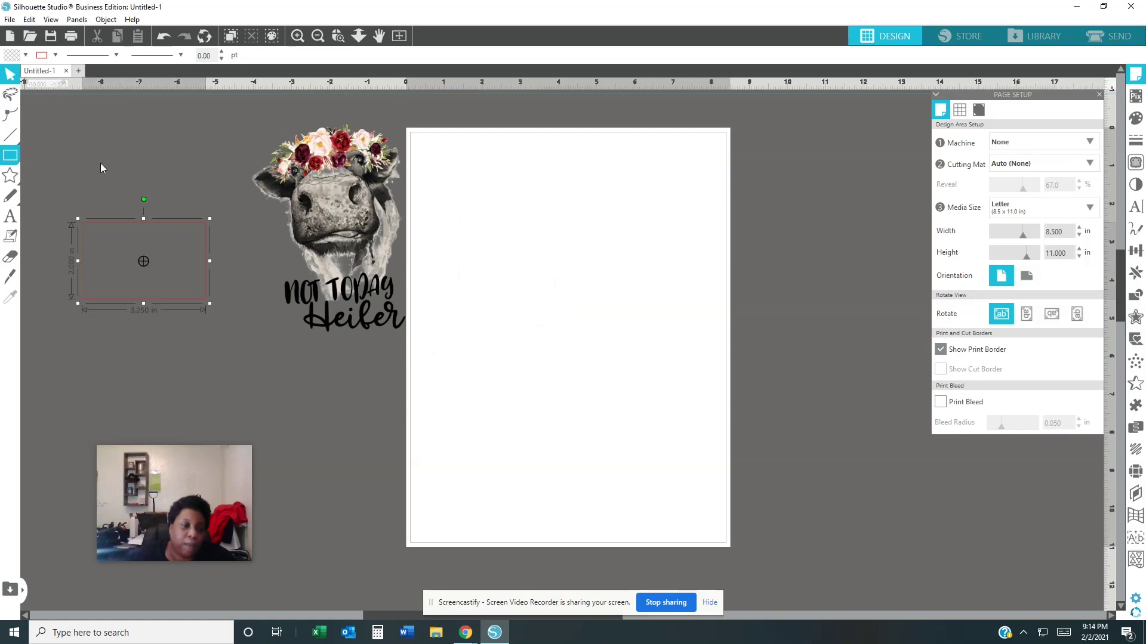
left_click(109, 224)
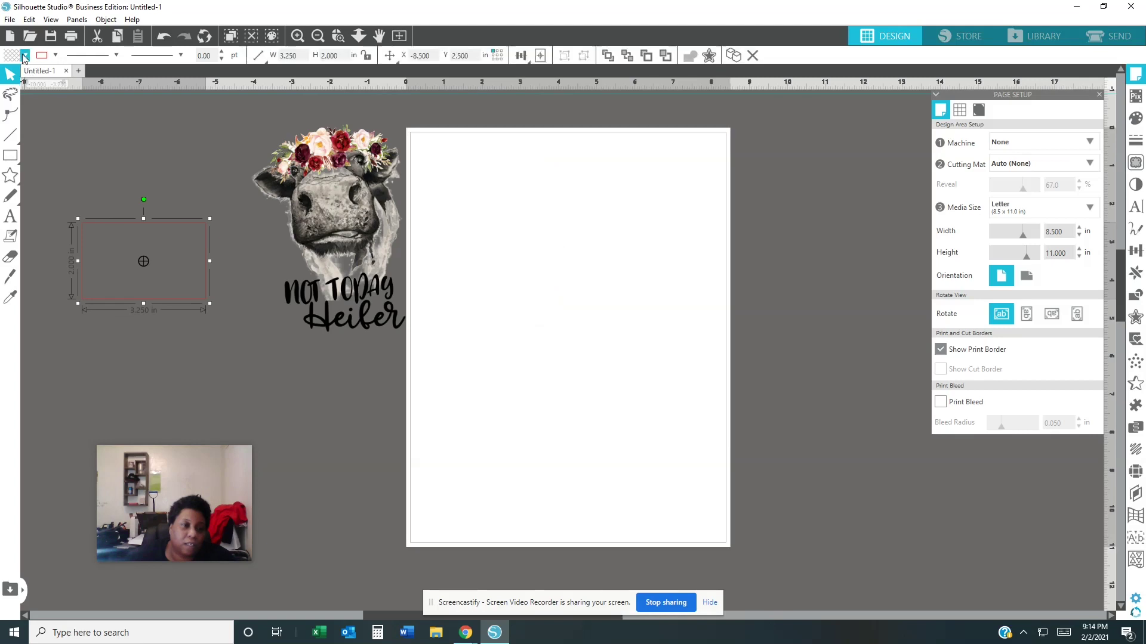
left_click(24, 56)
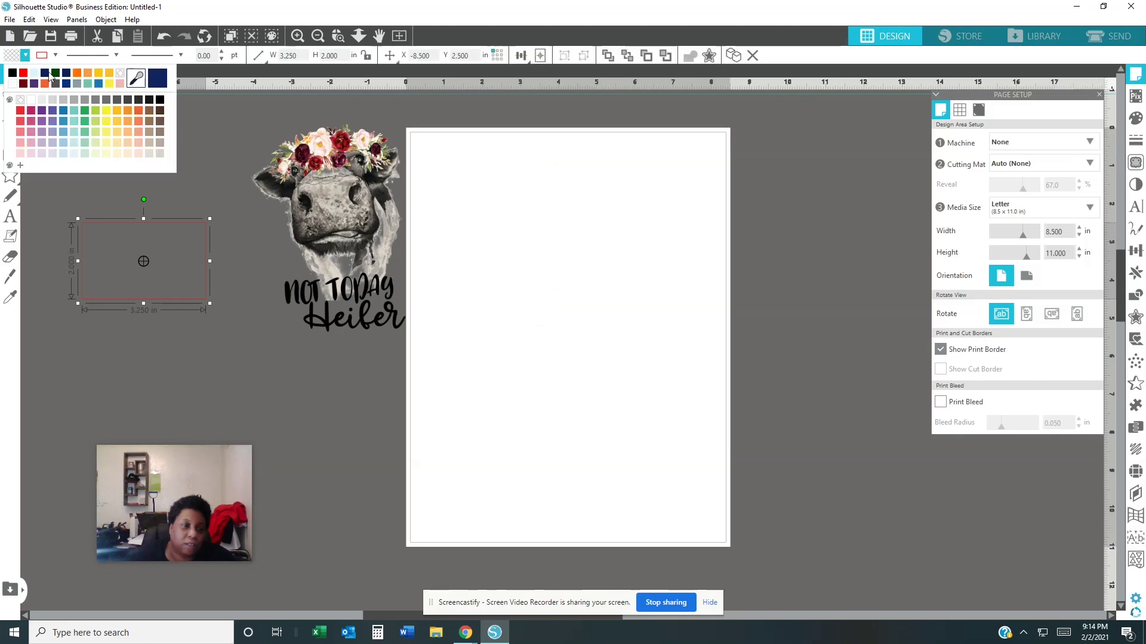
left_click(46, 73)
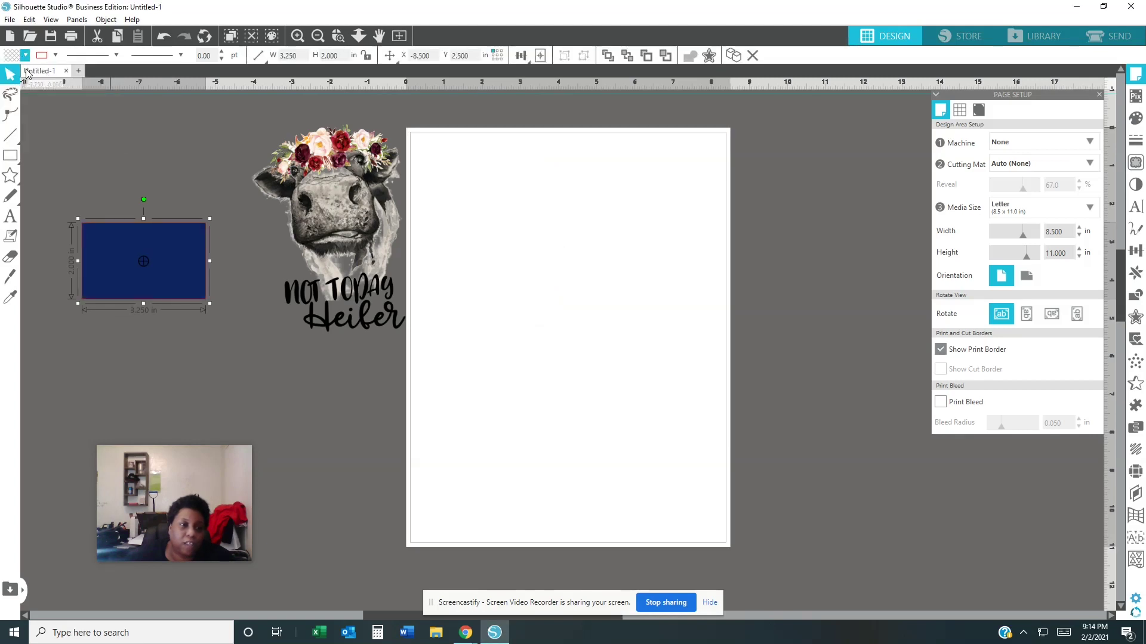
Place the navy rectangle on the page, enlarge it slightly, and slide the cow beneath it
left_click_drag(168, 256, 516, 242)
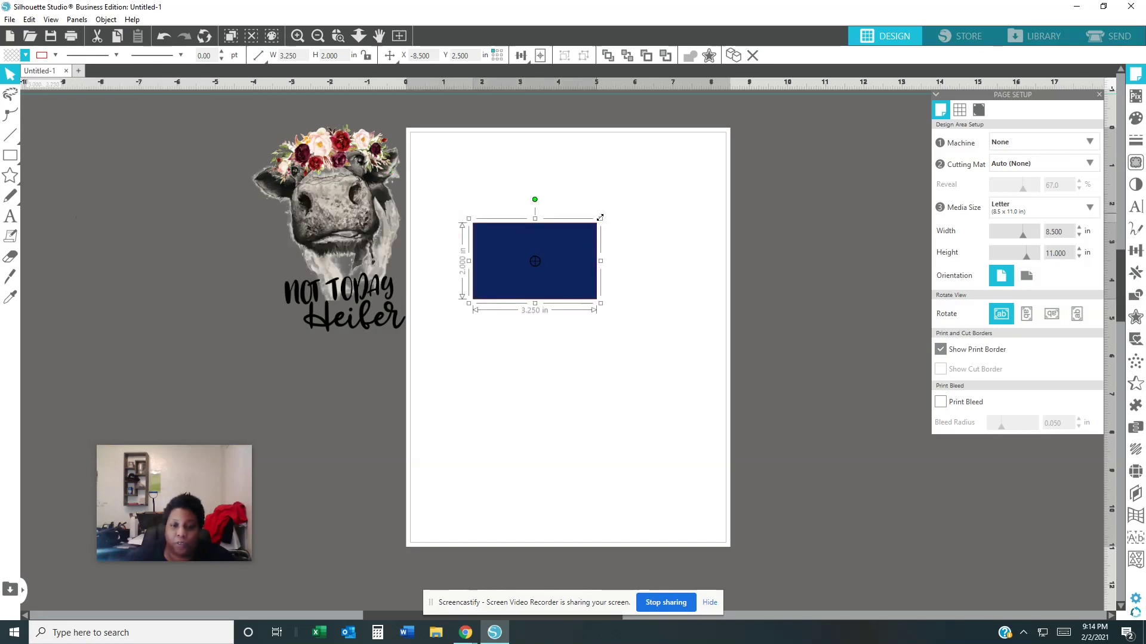
mouse_move(602, 215)
left_mouse_down()
mouse_move(664, 179)
mouse_move(611, 210)
left_mouse_up()
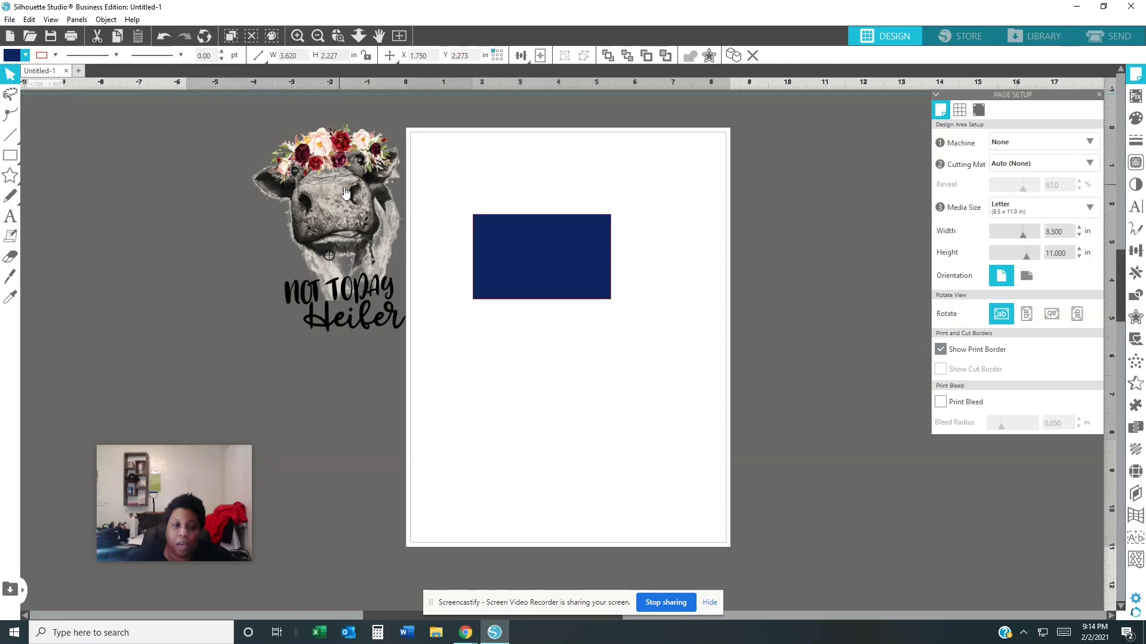
left_click_drag(344, 192, 571, 226)
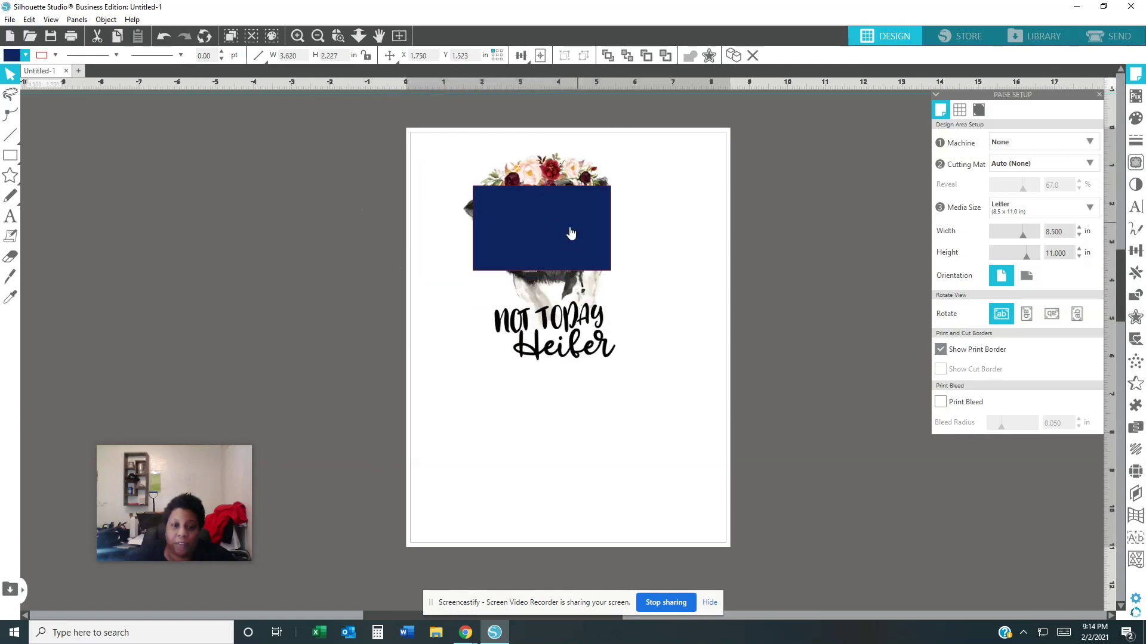
key("Escape")
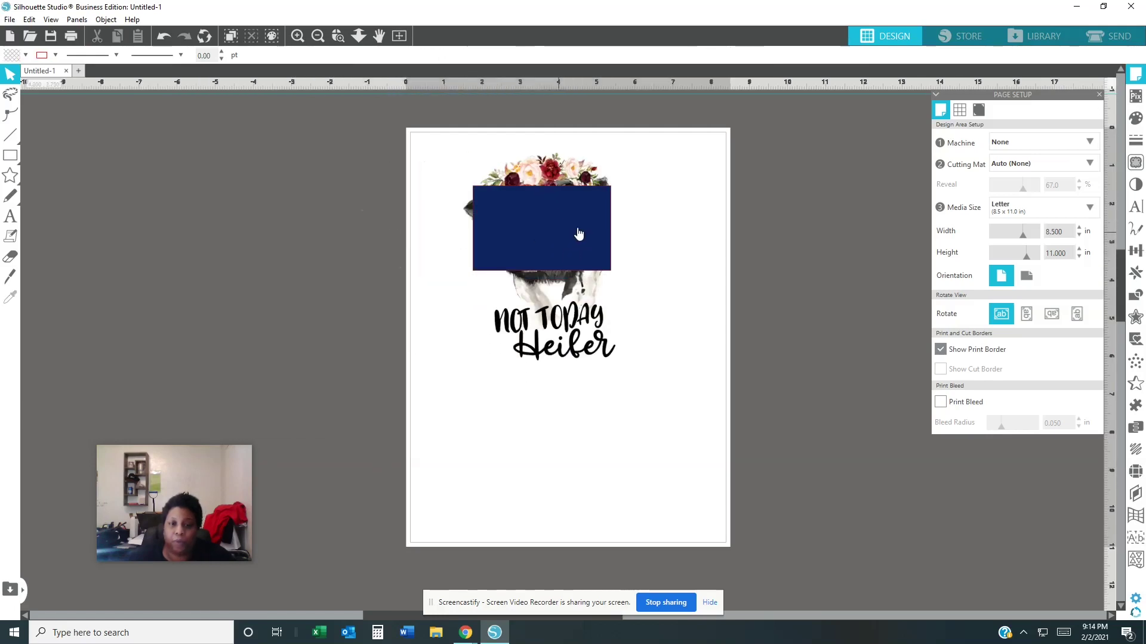
Bring the cow 'Not Today Heifer' image to the front, then drag it off the page's left side
left_click(550, 174)
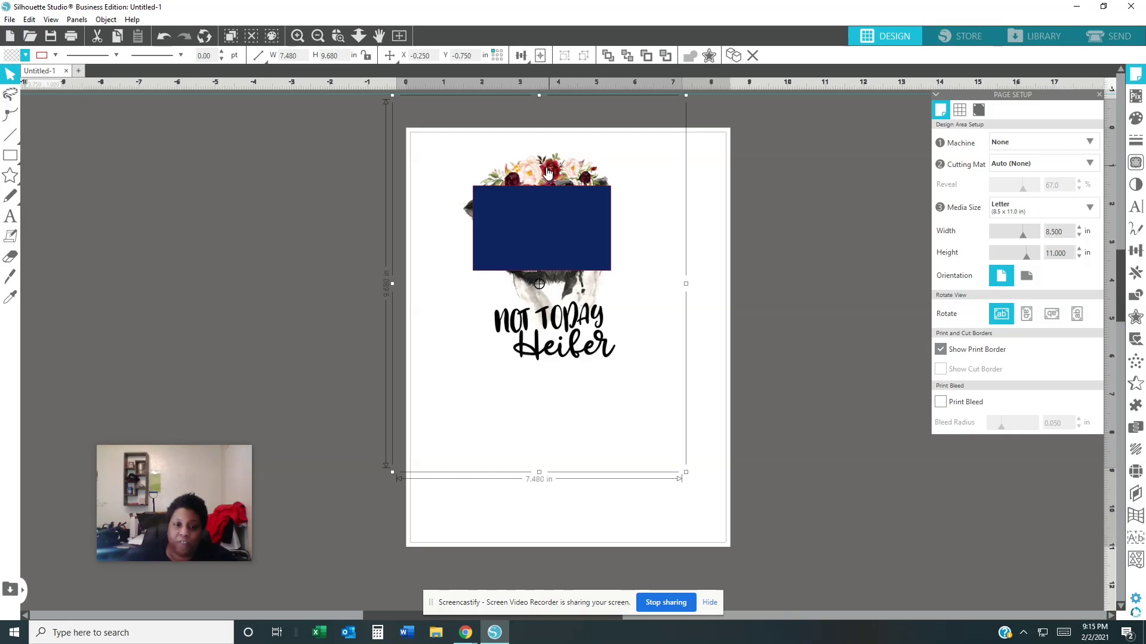
right_click(545, 168)
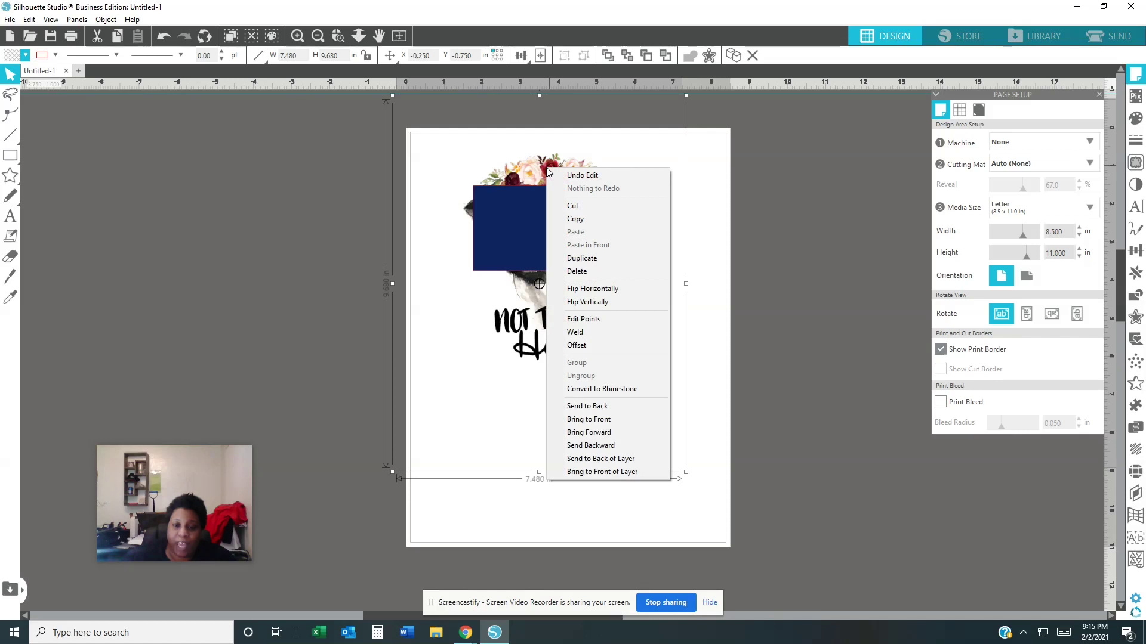
left_click(606, 417)
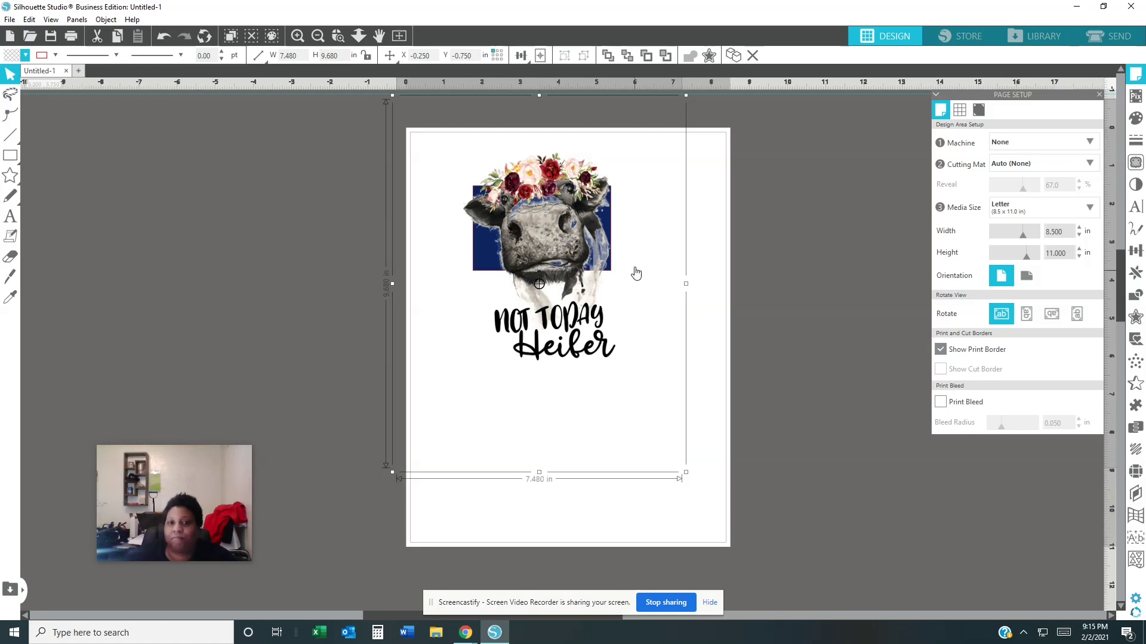
left_click_drag(646, 264, 626, 259)
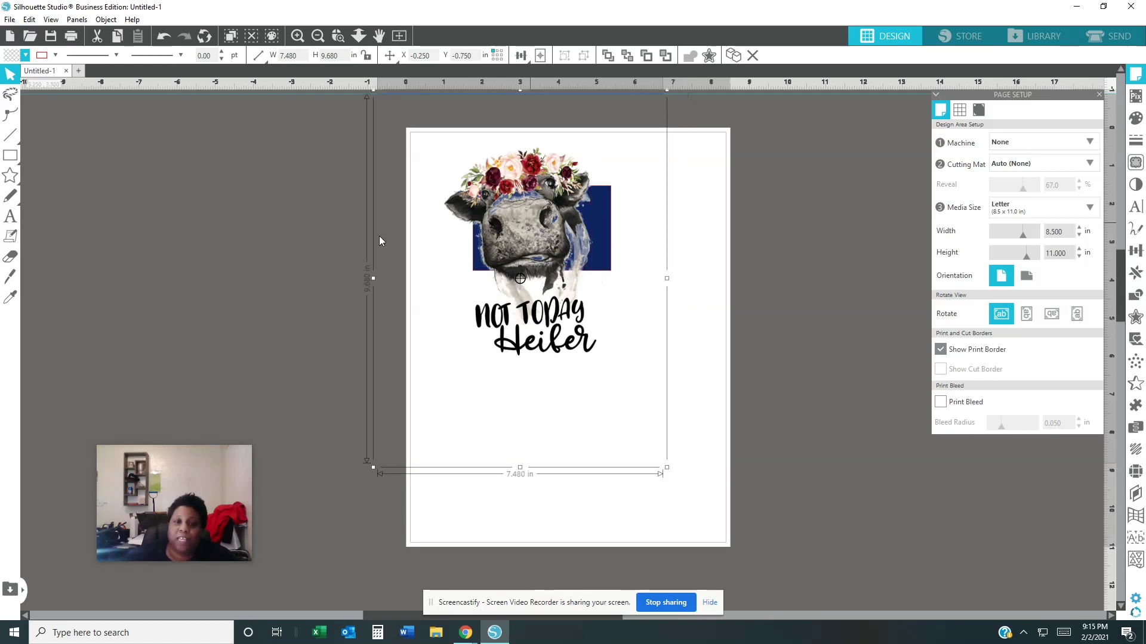
left_click_drag(379, 241, 120, 239)
Drag the navy rectangle's corner handles until it measures 5.323 × 3.276 in, then view the Edit menu
left_click(565, 239)
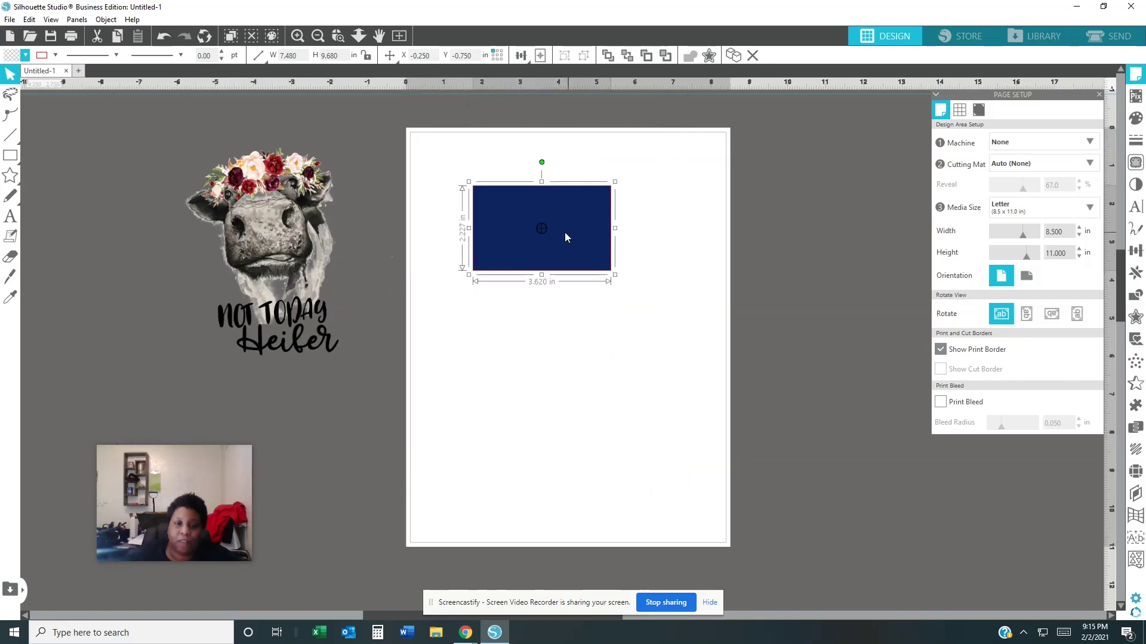
left_click_drag(614, 182, 655, 156)
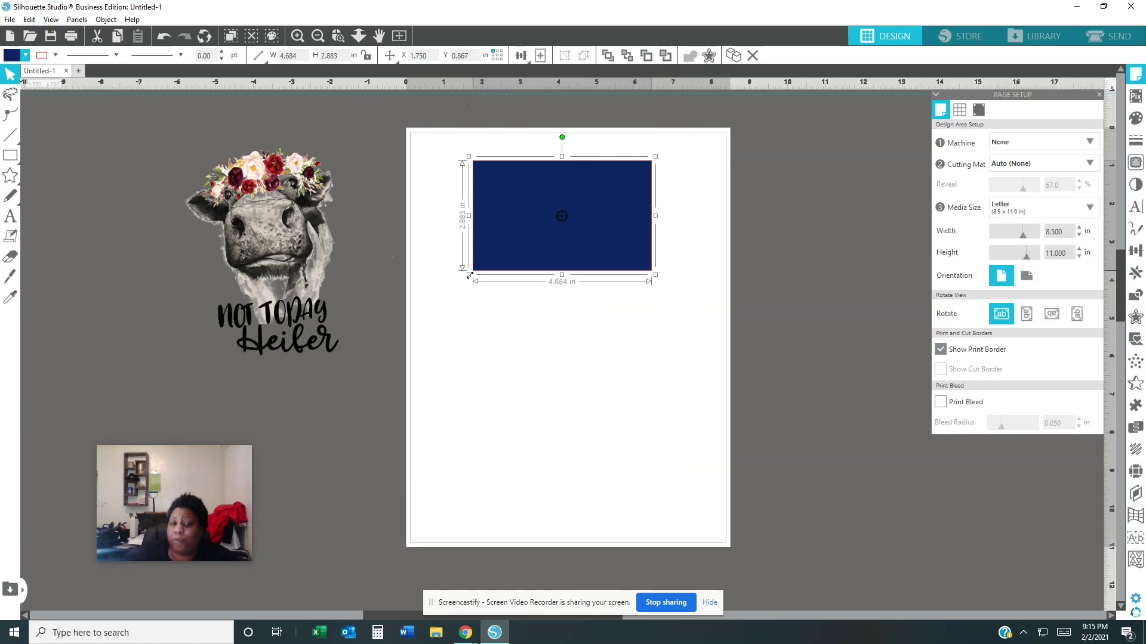
left_click_drag(469, 275, 445, 290)
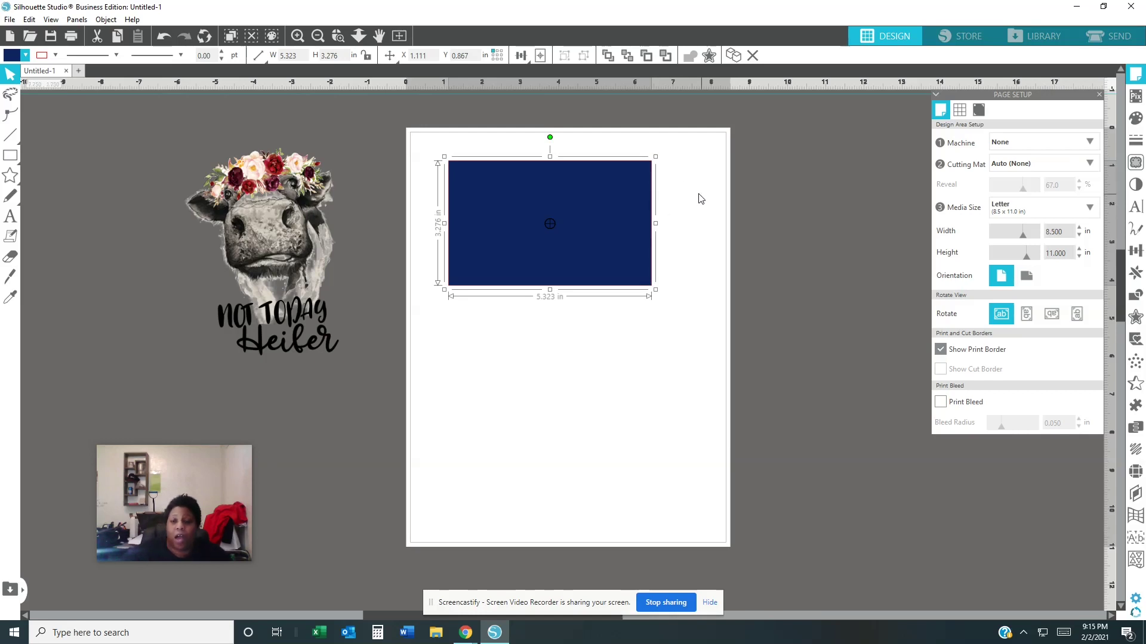
left_click(29, 20)
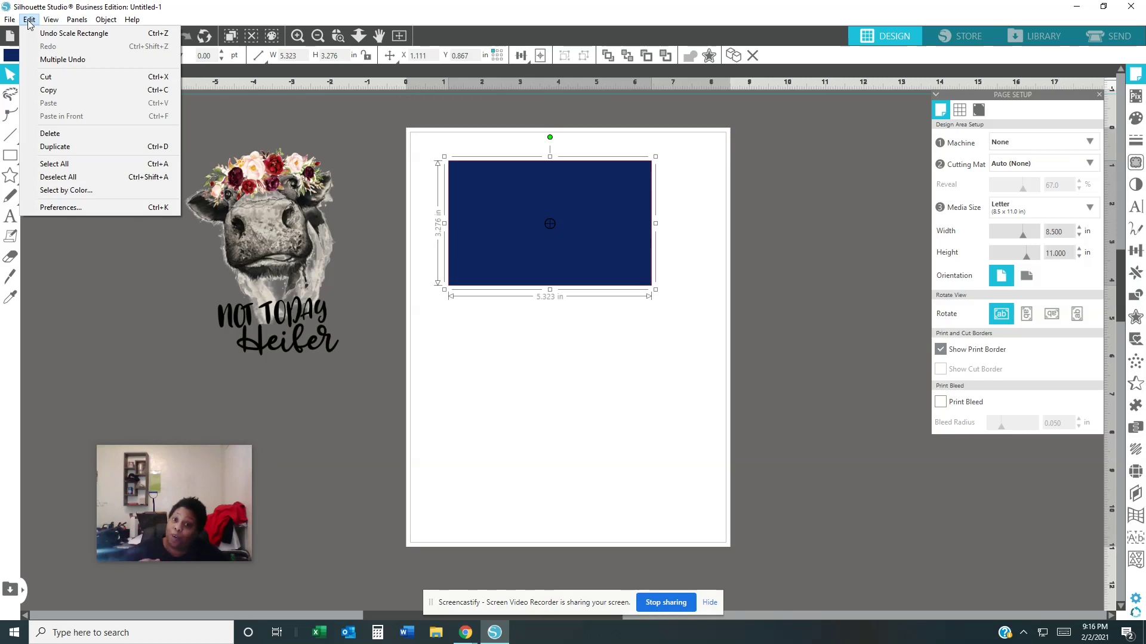
left_click(111, 281)
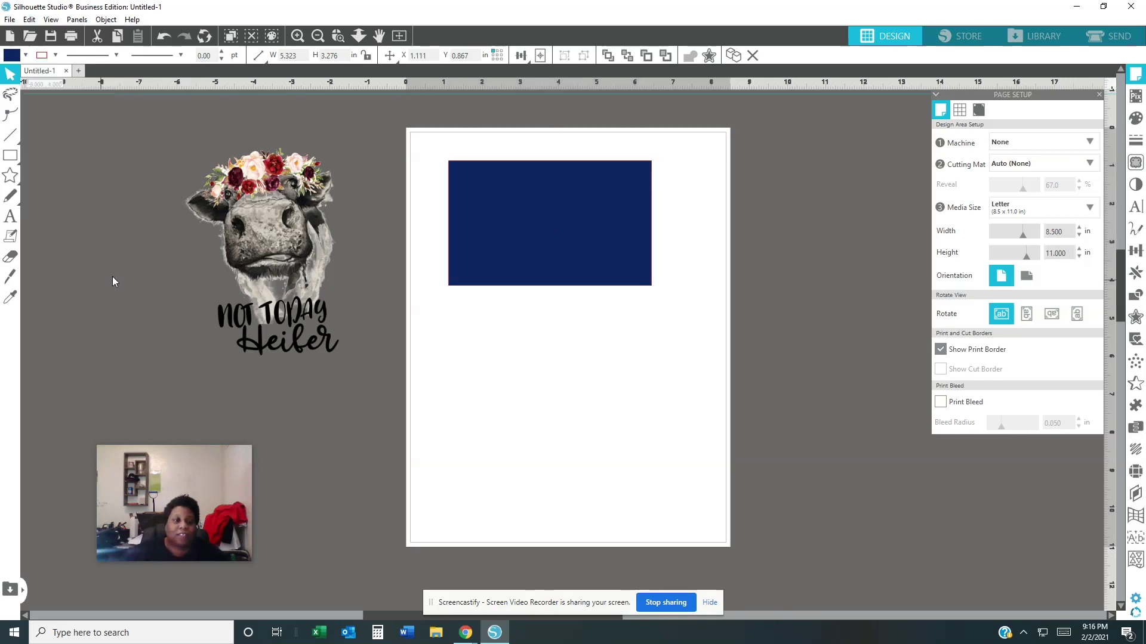
left_click(51, 23)
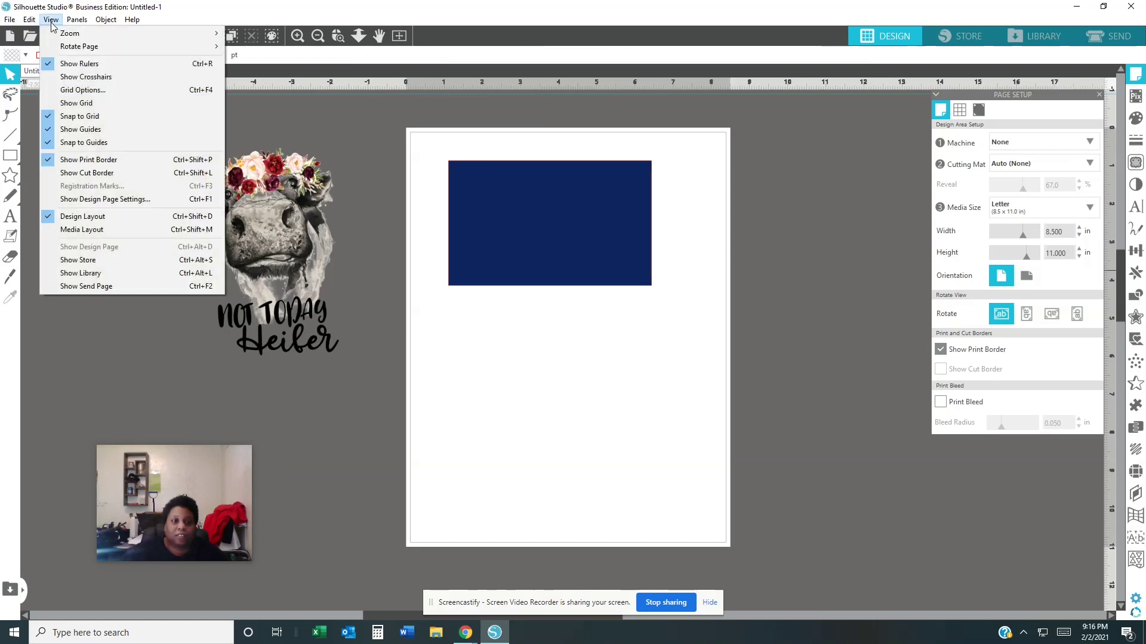
left_click(76, 20)
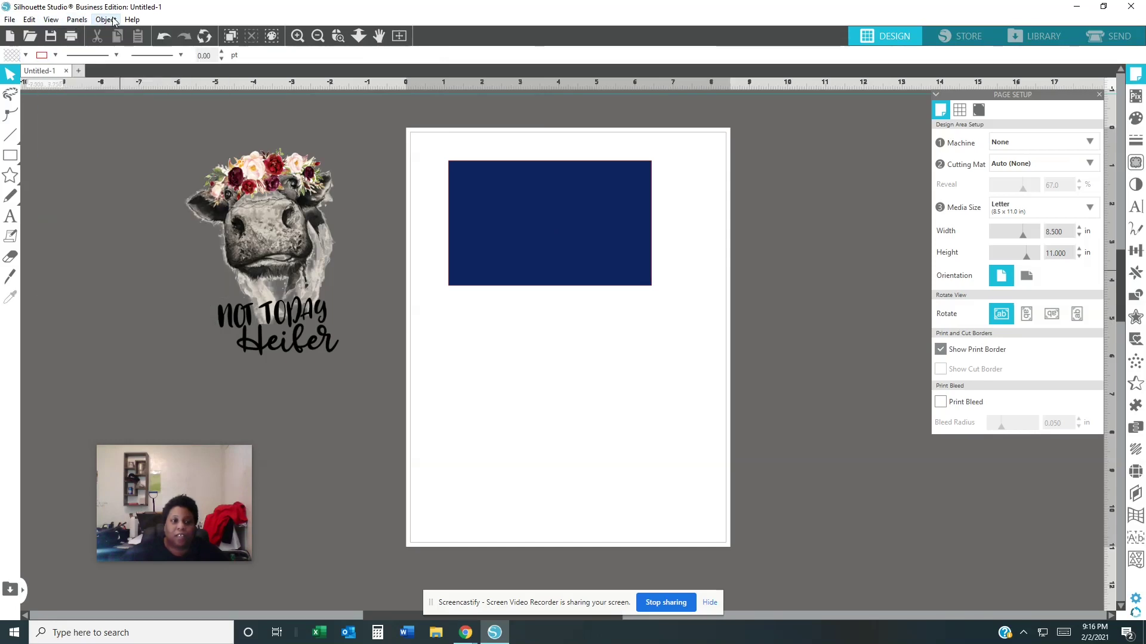
left_click(106, 20)
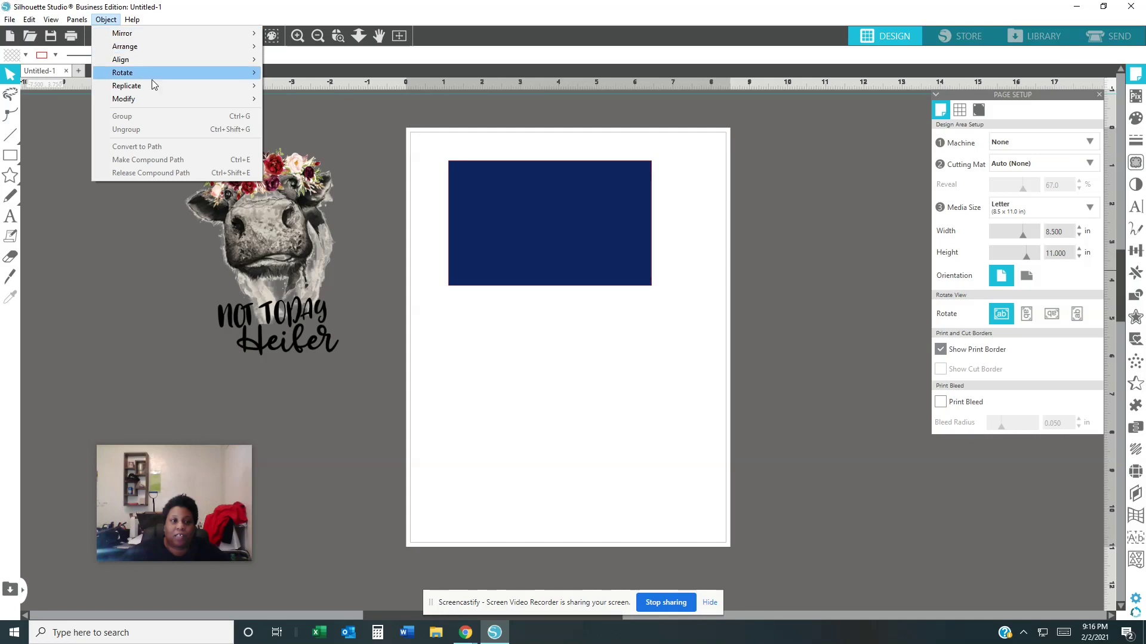
mouse_move(167, 96)
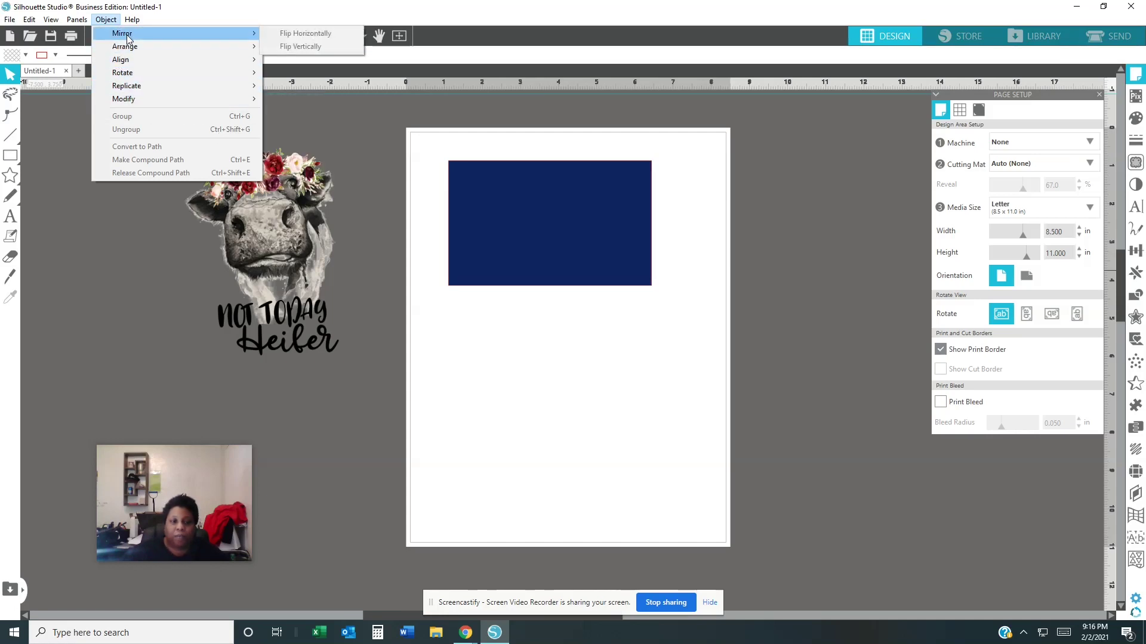
left_click(474, 187)
right_click(478, 188)
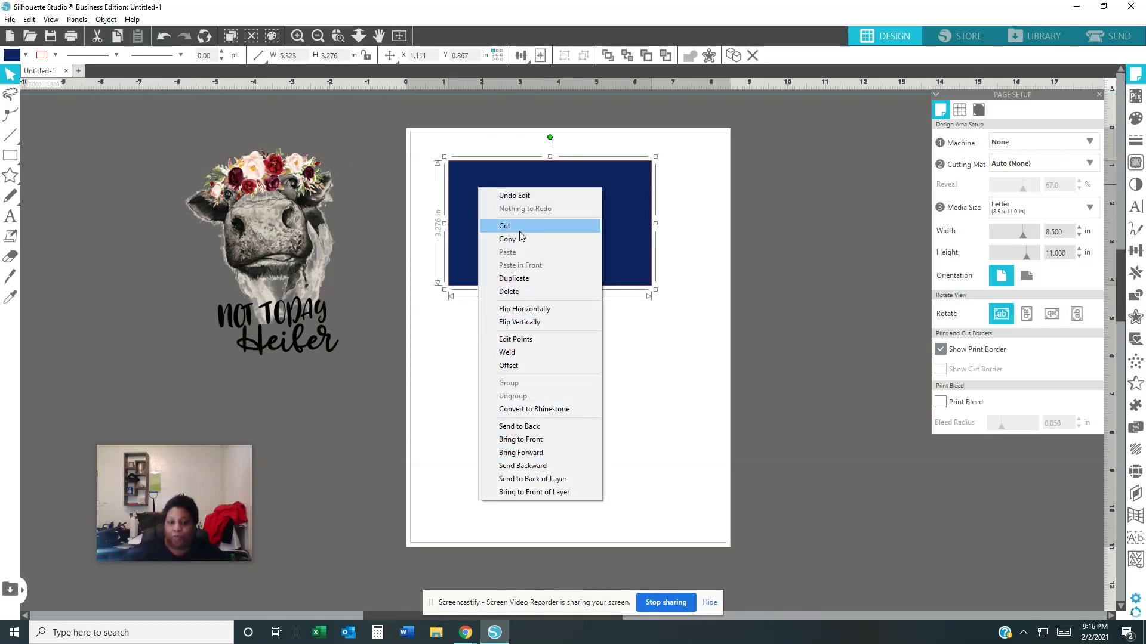
right_click(460, 173)
left_click(306, 191)
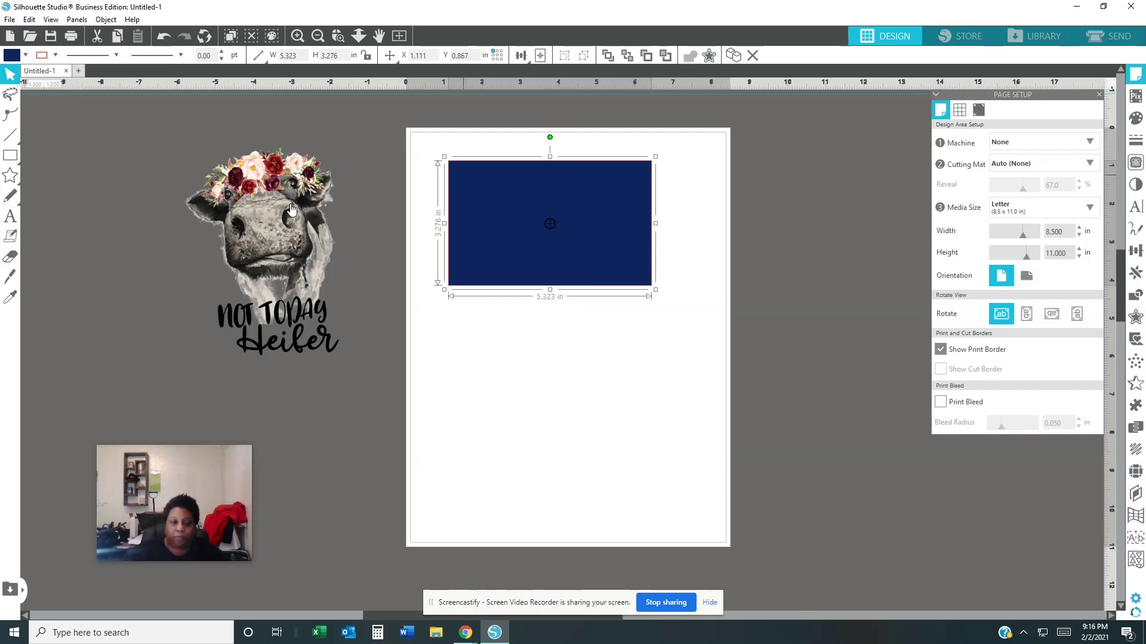
Place the cow design over the rectangle at X 0, then park it beside the page's right edge and pick the Text tool
left_click(290, 203)
left_click_drag(290, 202, 337, 216)
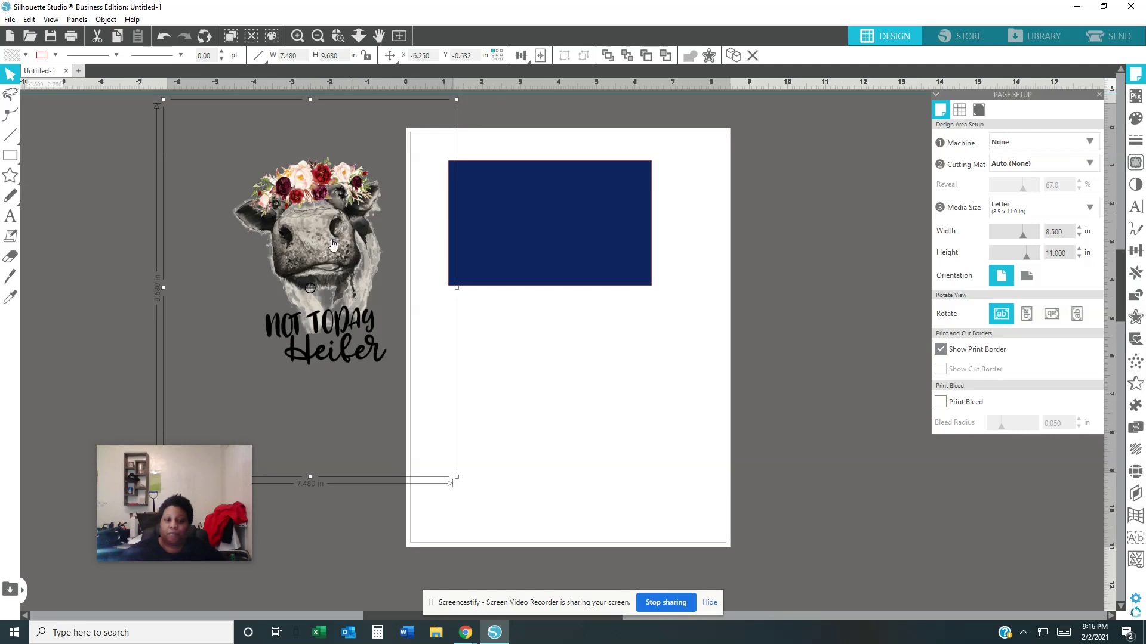
left_click_drag(332, 244, 550, 232)
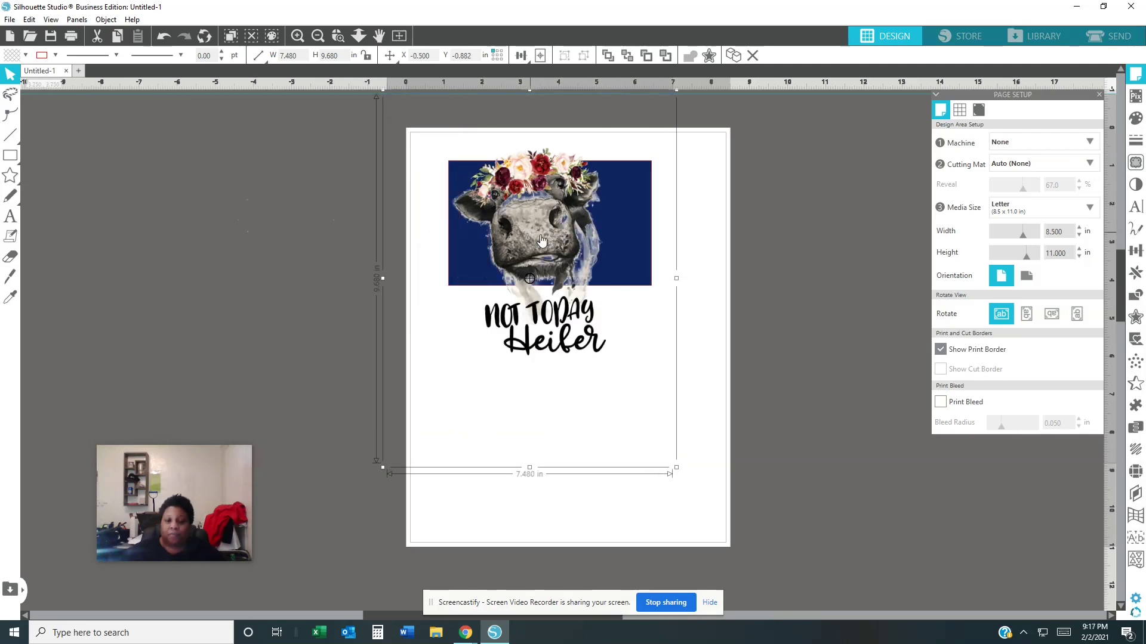
key("Right")
key("Right")
key("Right")
key("Right")
key("Right")
left_click_drag(668, 242, 825, 239)
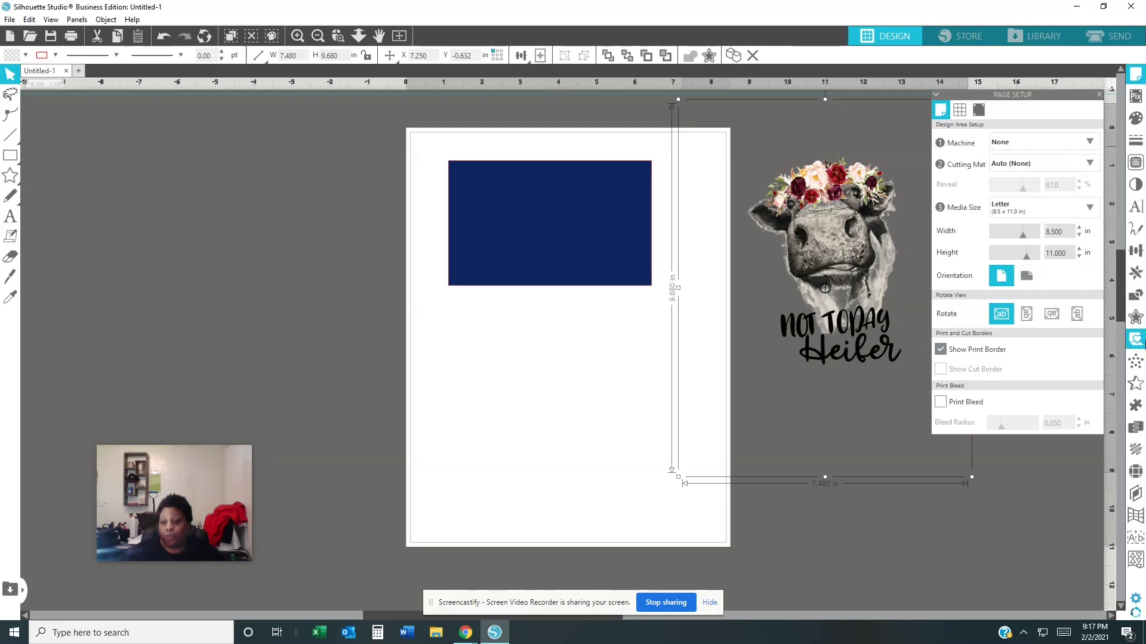
left_click(12, 219)
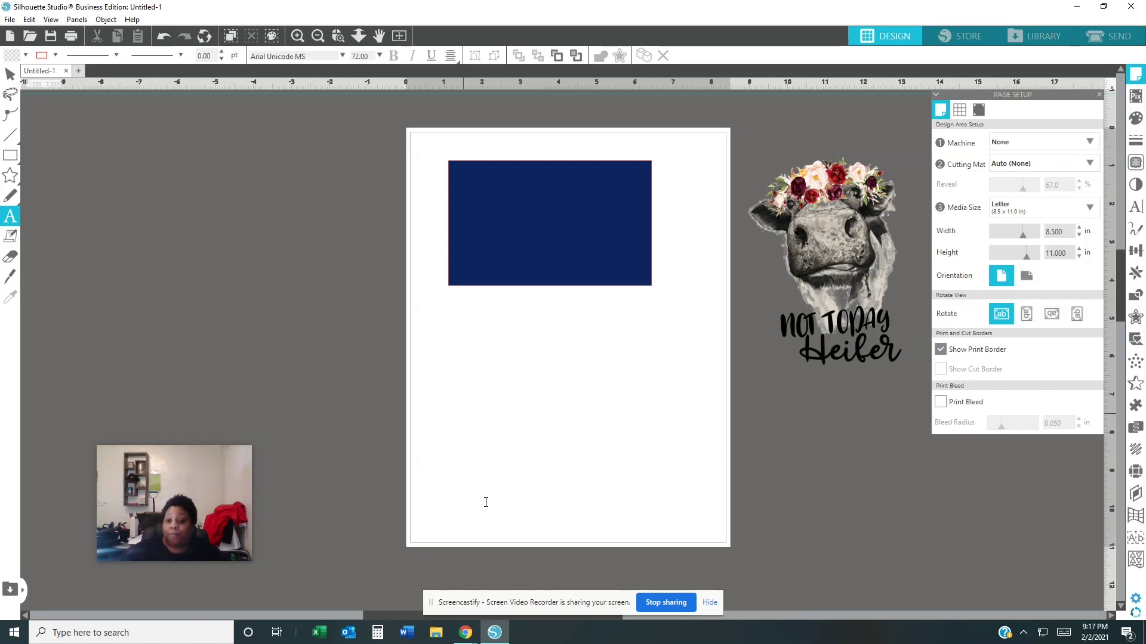
left_click_drag(184, 489, 310, 185)
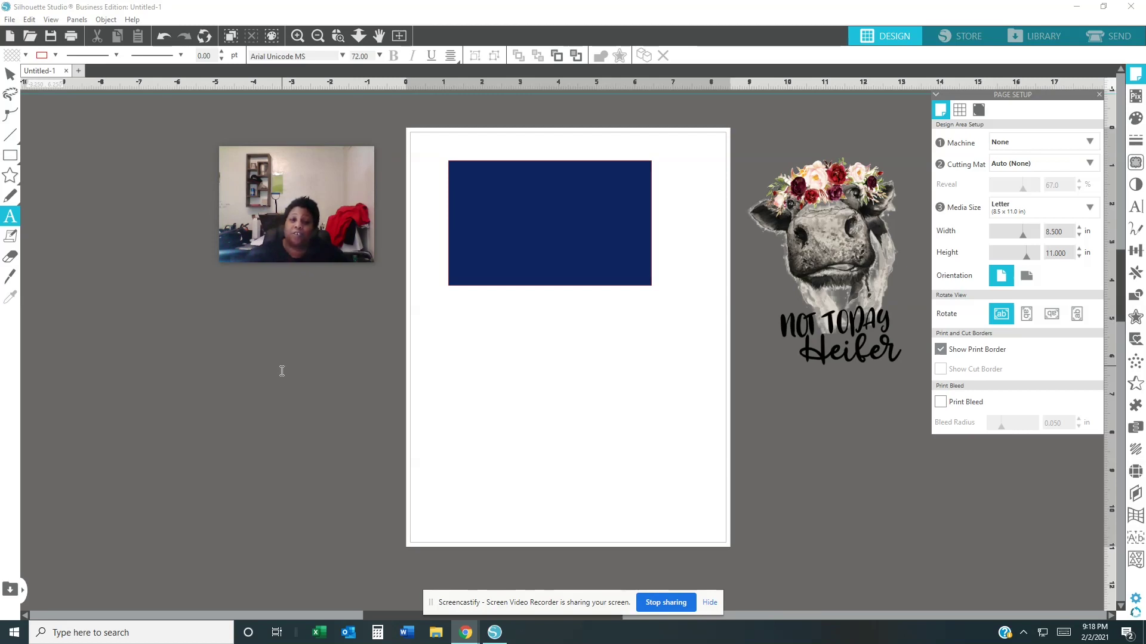
mouse_move(354, 257)
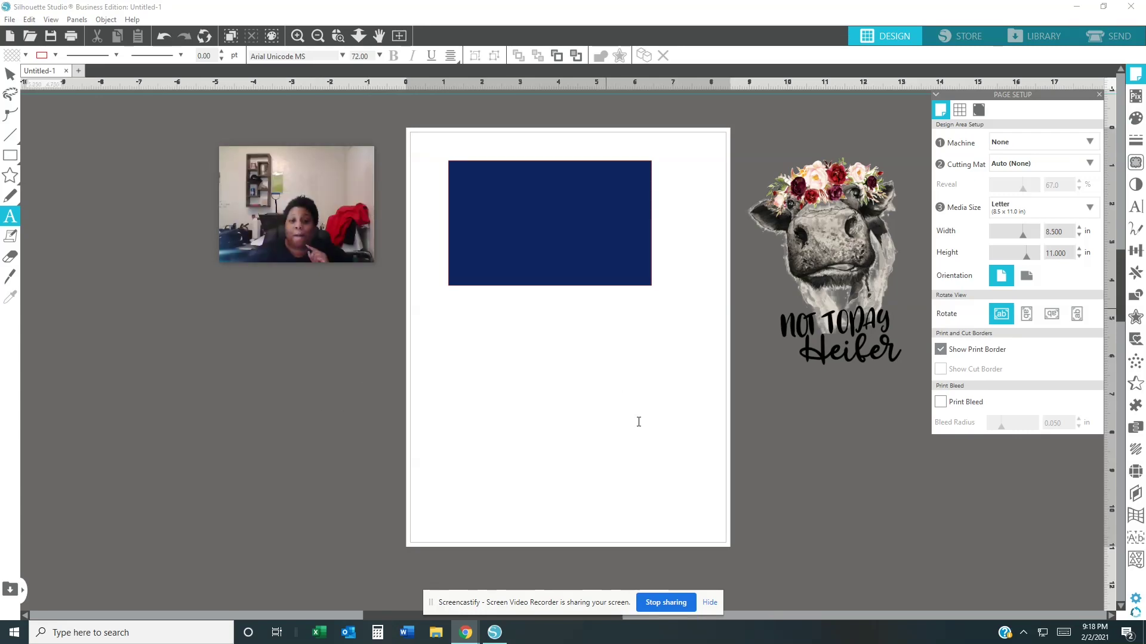